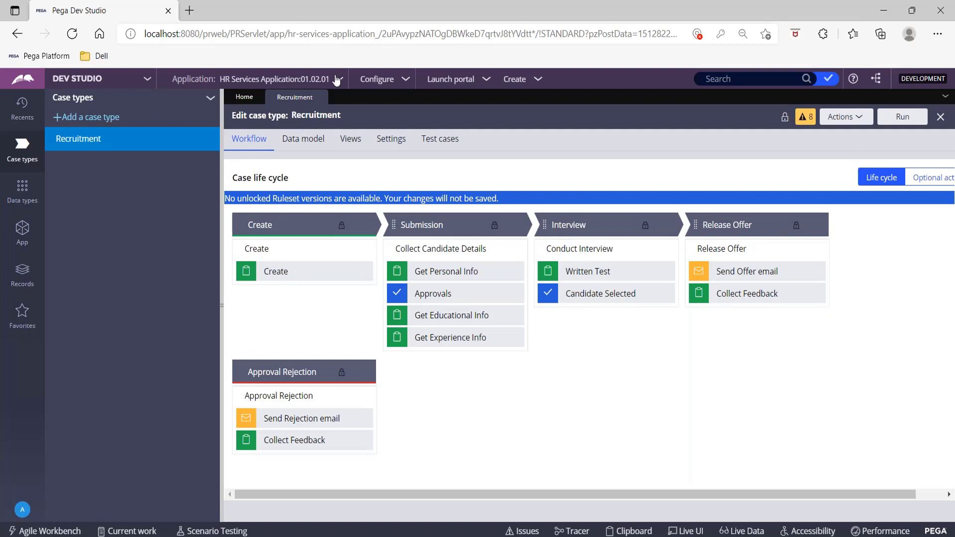
- Open the application definition and its HRS ruleset, and expand the details of version 01-01-01
left_click(338, 80)
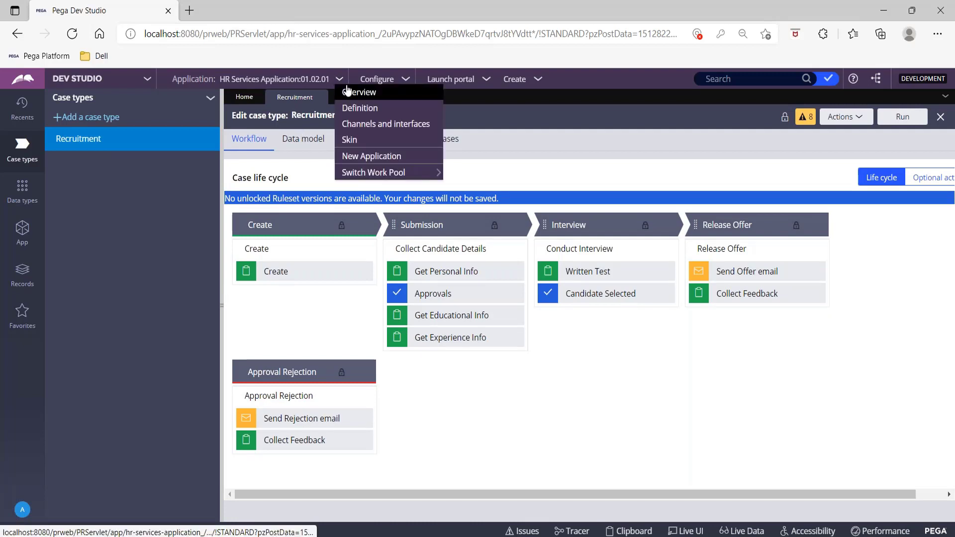
left_click(352, 110)
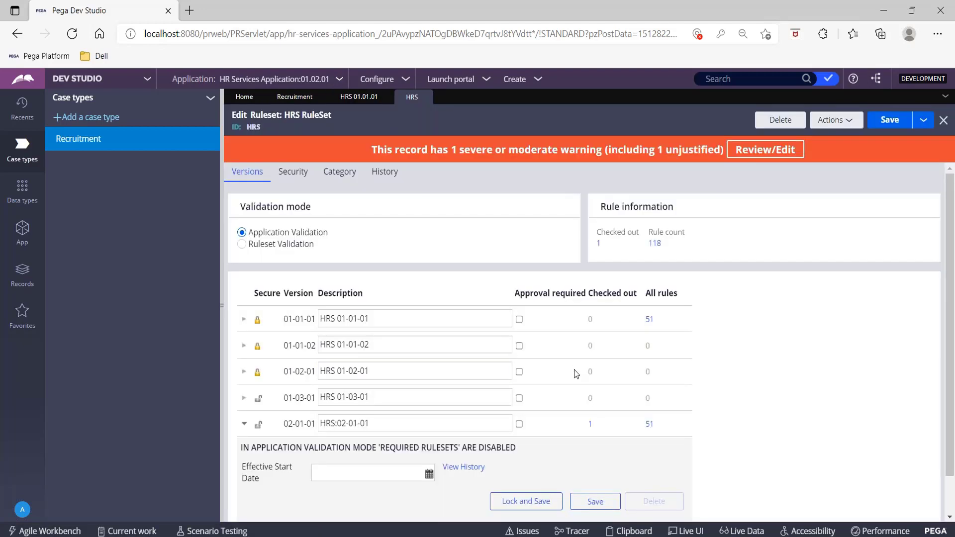
scroll(574, 370, "down", 2)
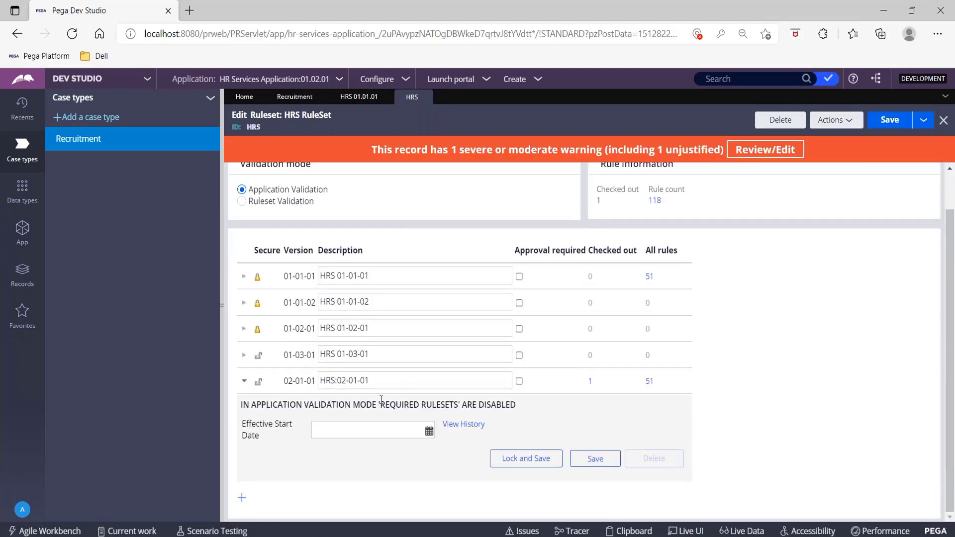
left_click(493, 356)
left_click(244, 277)
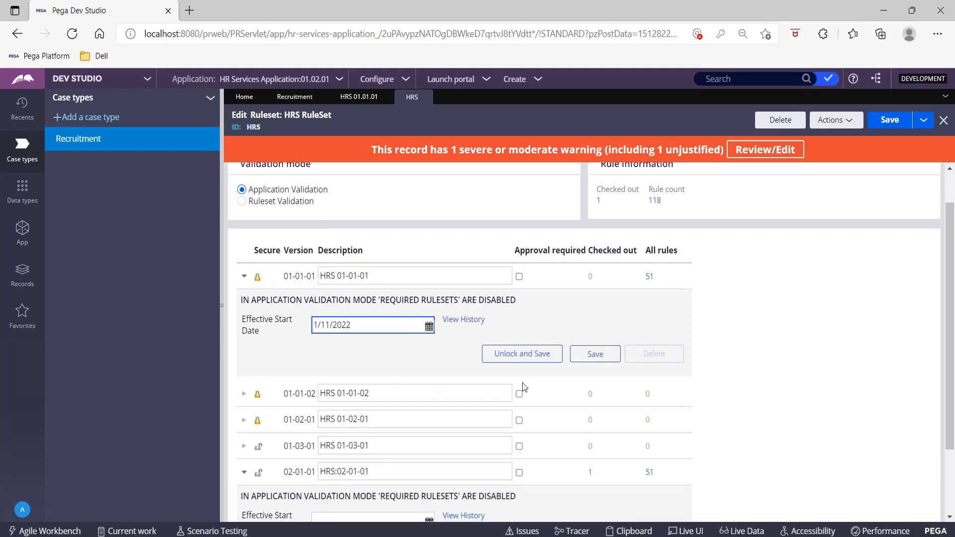
- Check the HRS ruleset version referenced in the application definition and return to the HRS ruleset record
left_click(361, 100)
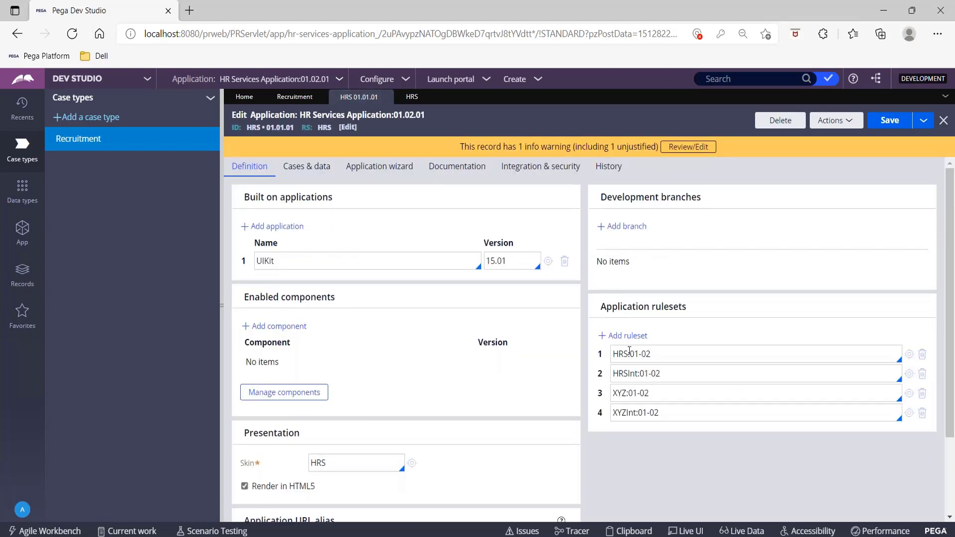
left_click_drag(630, 353, 669, 352)
left_click(411, 97)
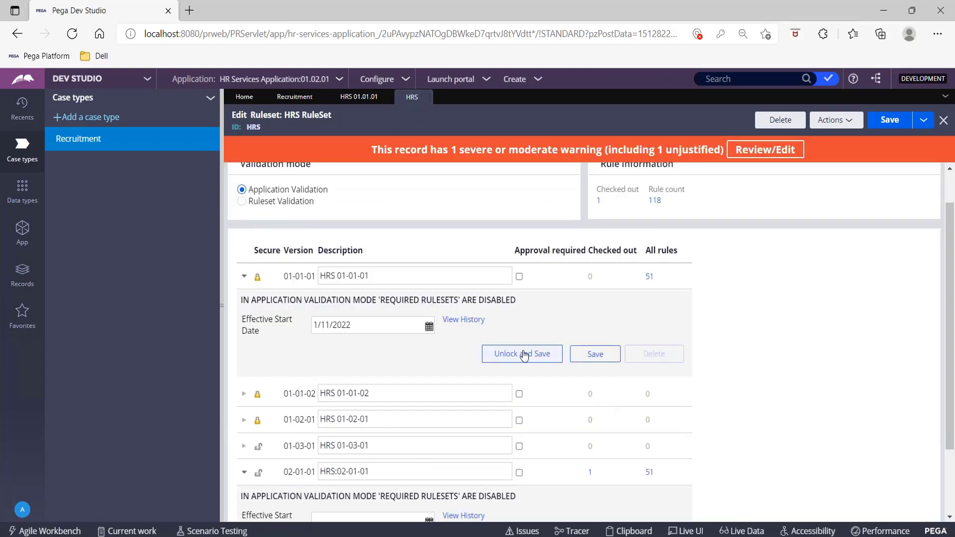
- Unlock HRS ruleset version 01-01-01 with the ruleset version password and save the ruleset
left_click(542, 363)
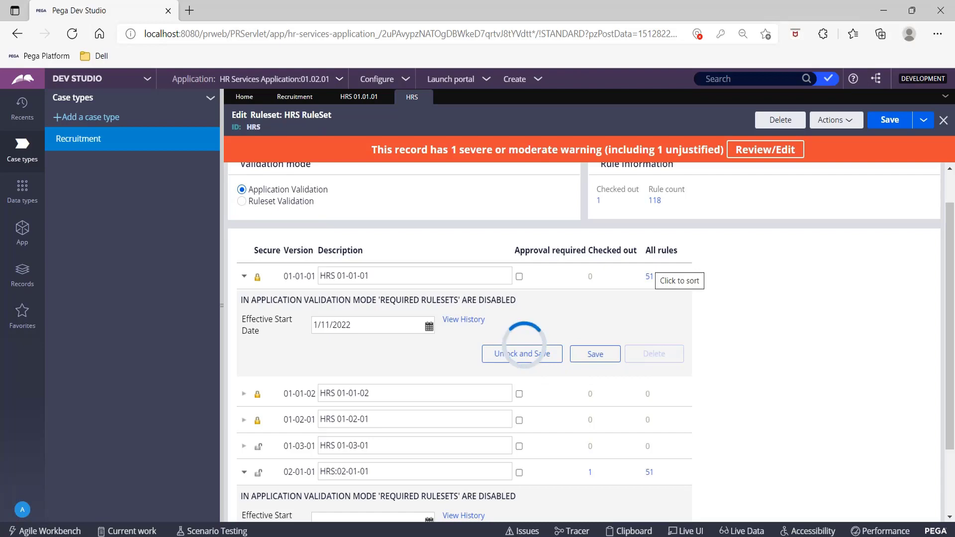
left_click(357, 101)
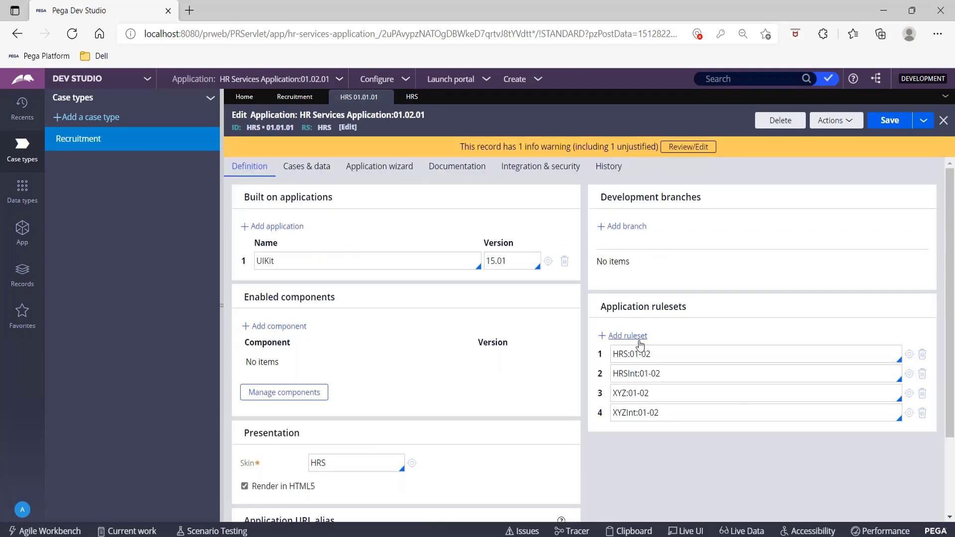
left_click(412, 97)
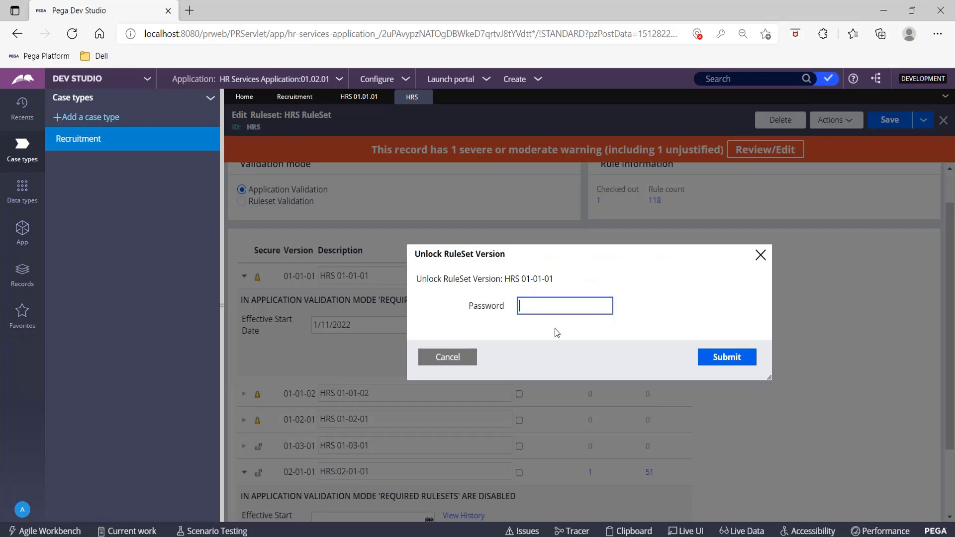
type("*****")
left_click(727, 357)
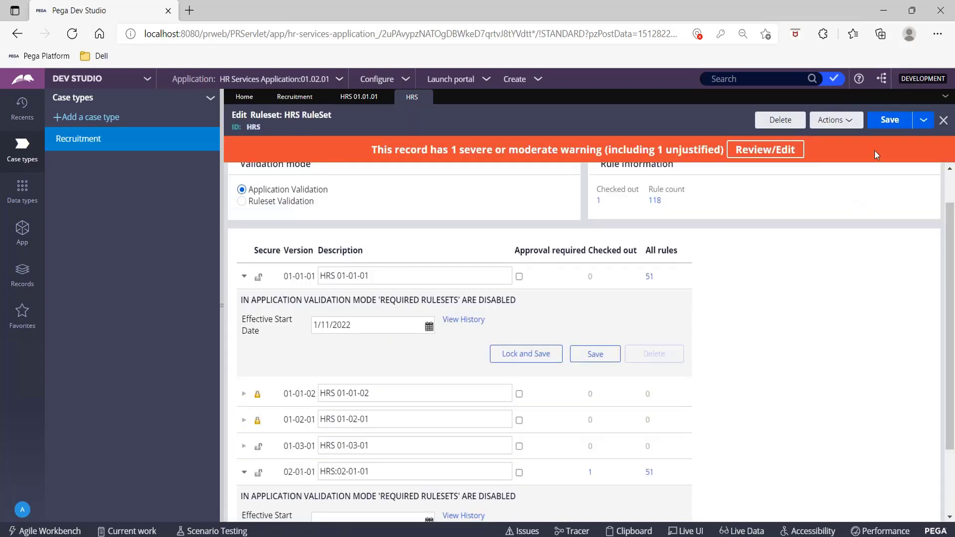
left_click(887, 128)
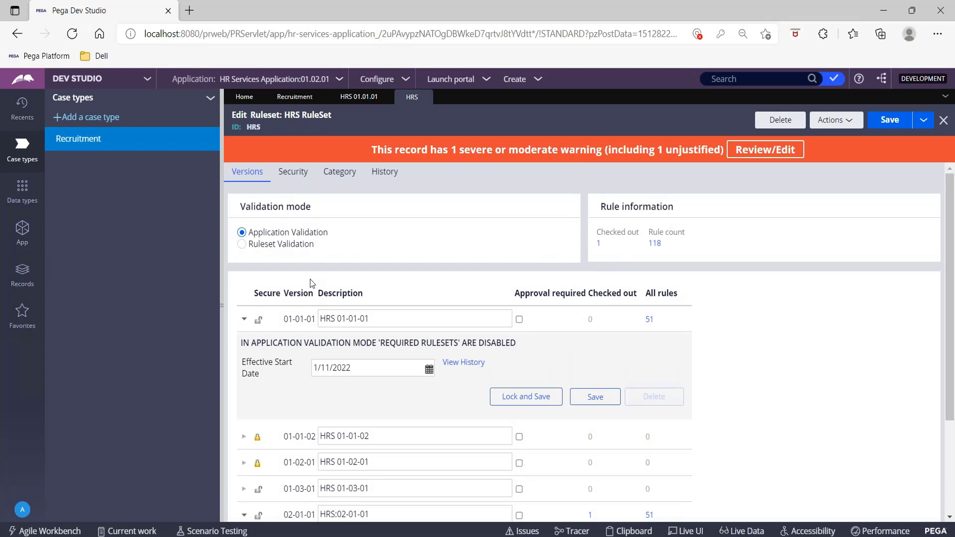
- Return to the Recruitment case type and refresh it
left_click(299, 103)
left_click(849, 117)
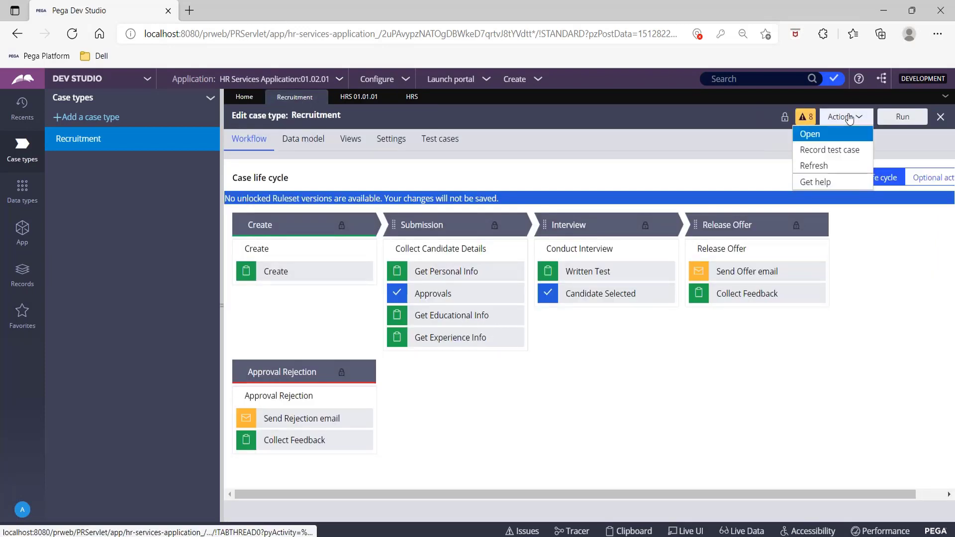
left_click(815, 165)
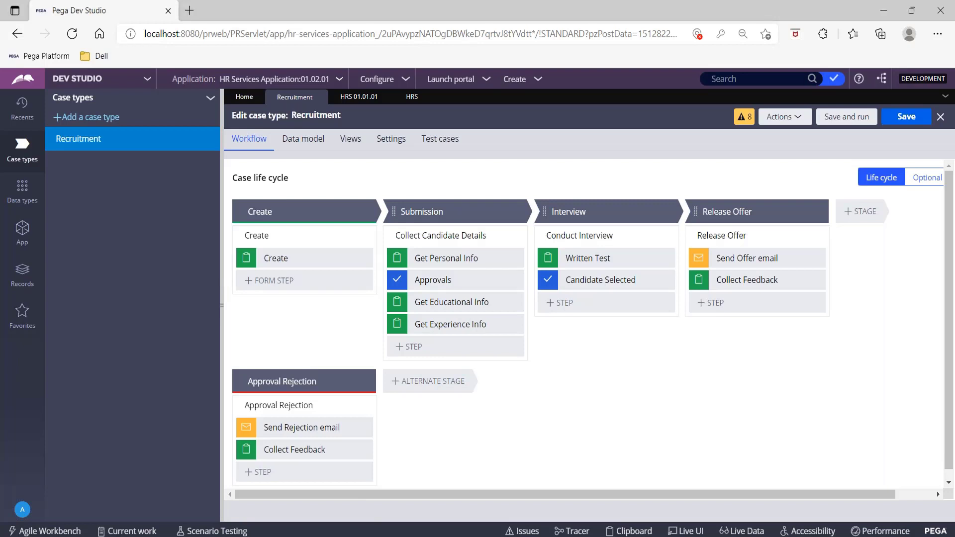
- Hide the case types explorer and open the flow diagram of the Collect Candidate Details process in the Submission stage
left_click(222, 282)
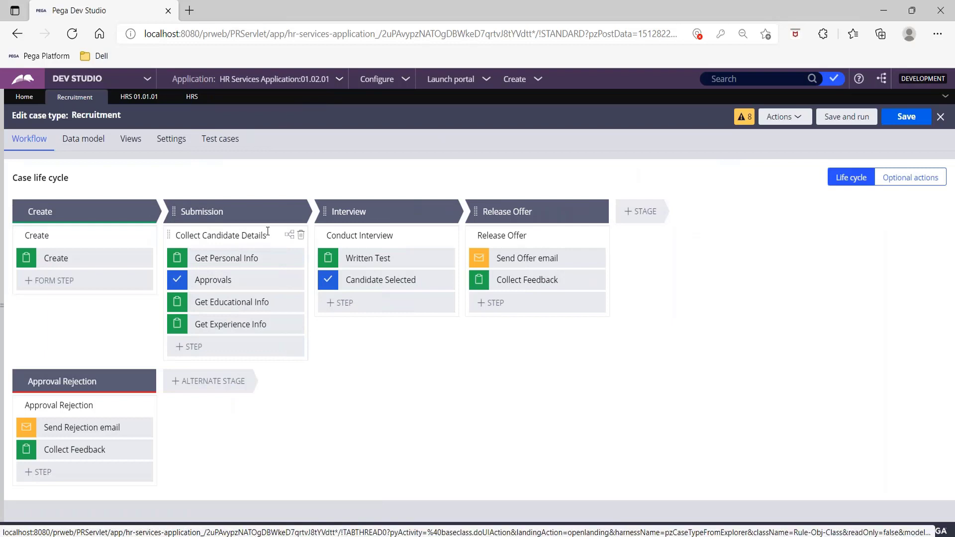
left_click(268, 231)
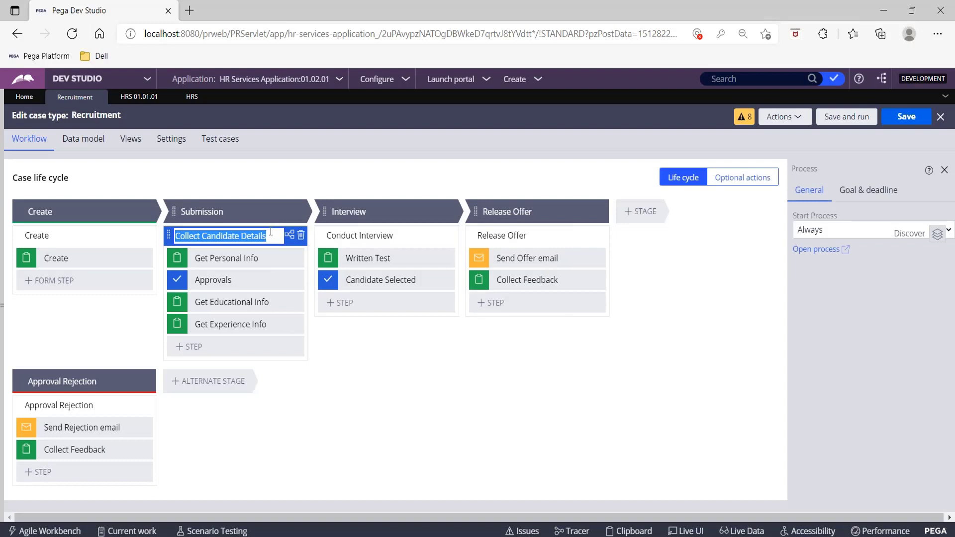
left_click(291, 239)
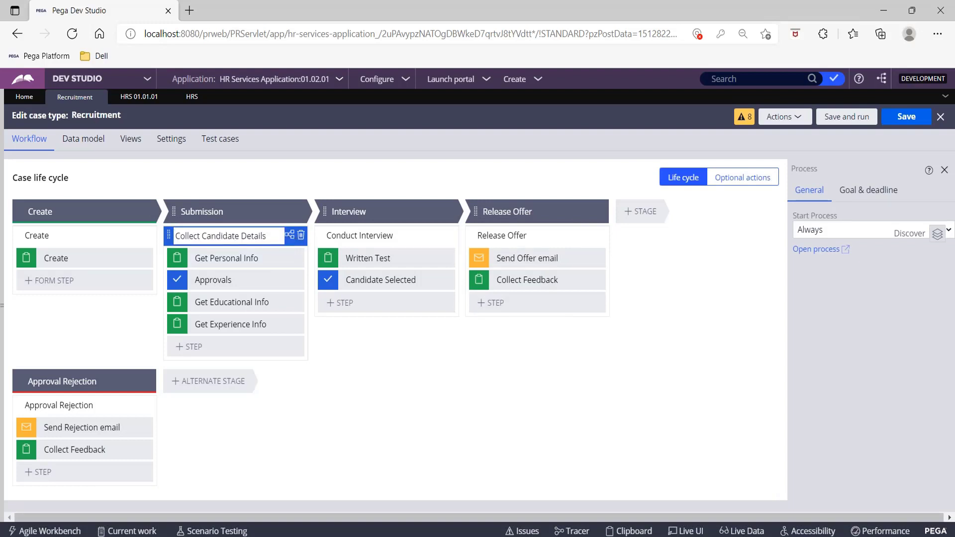
left_click(259, 258)
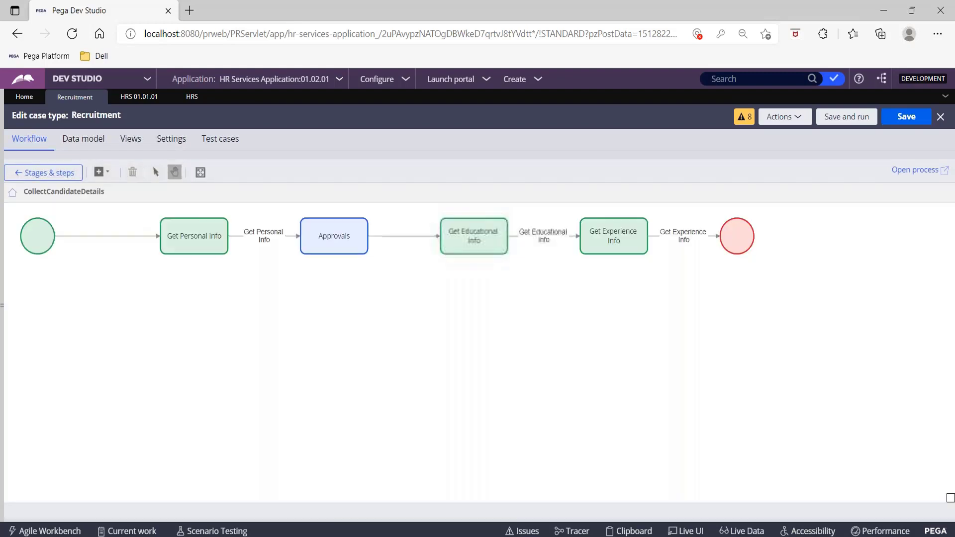
left_click(473, 238)
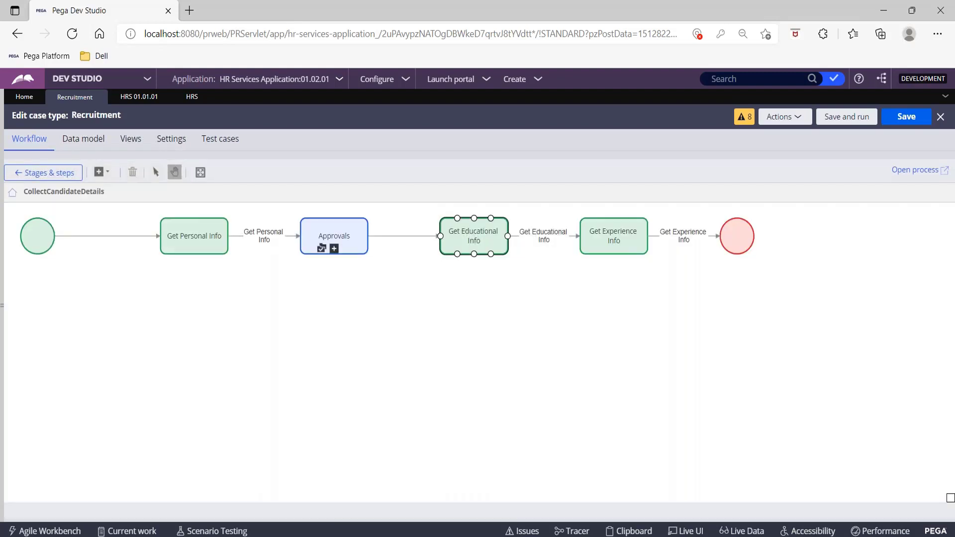
- Open the Get Personal Info section through the process rule's connector and its GetPersonalInfo flow action, and convert it to a full editor section
left_click(909, 172)
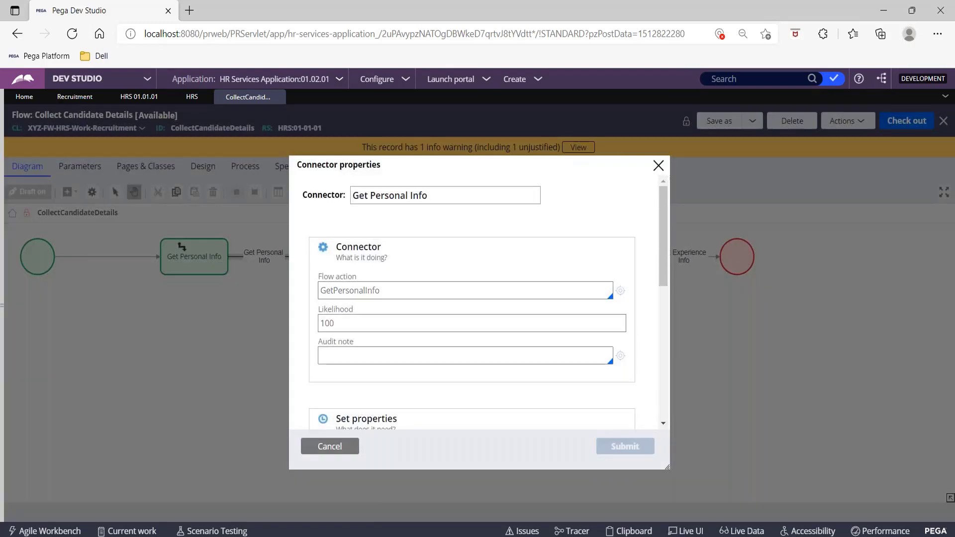
left_click(621, 291)
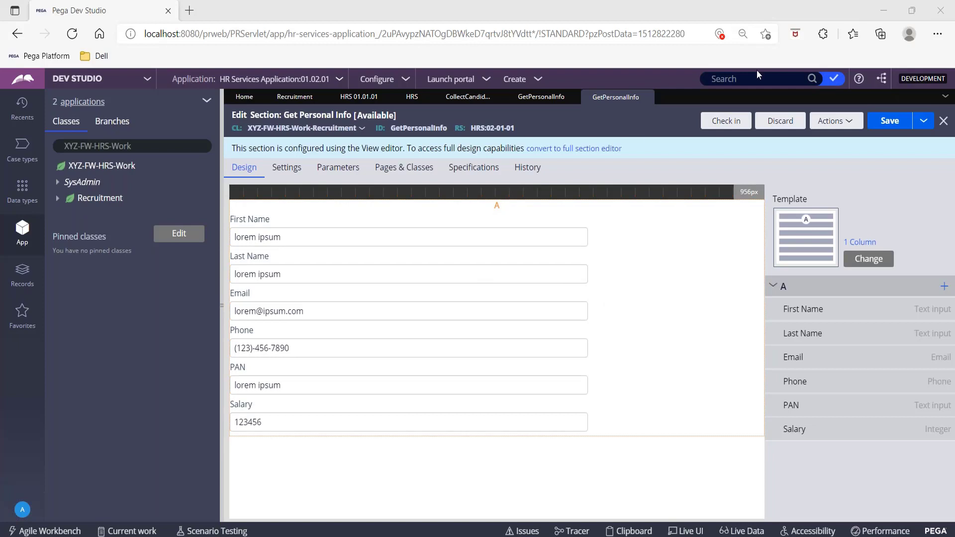
left_click(576, 149)
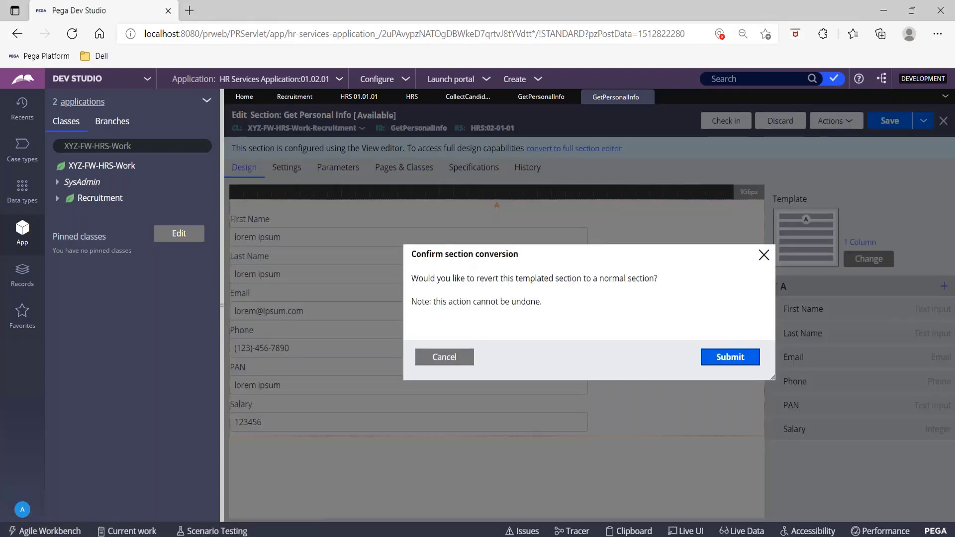
left_click(730, 358)
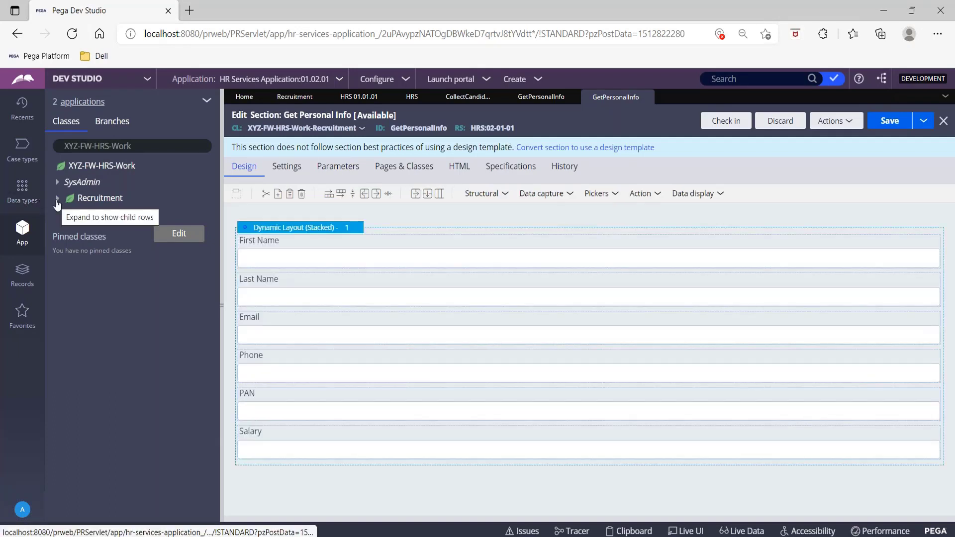
- Create and save a property labelled Country in the Recruitment class, in ruleset HRS 01-01-01
left_click(102, 199)
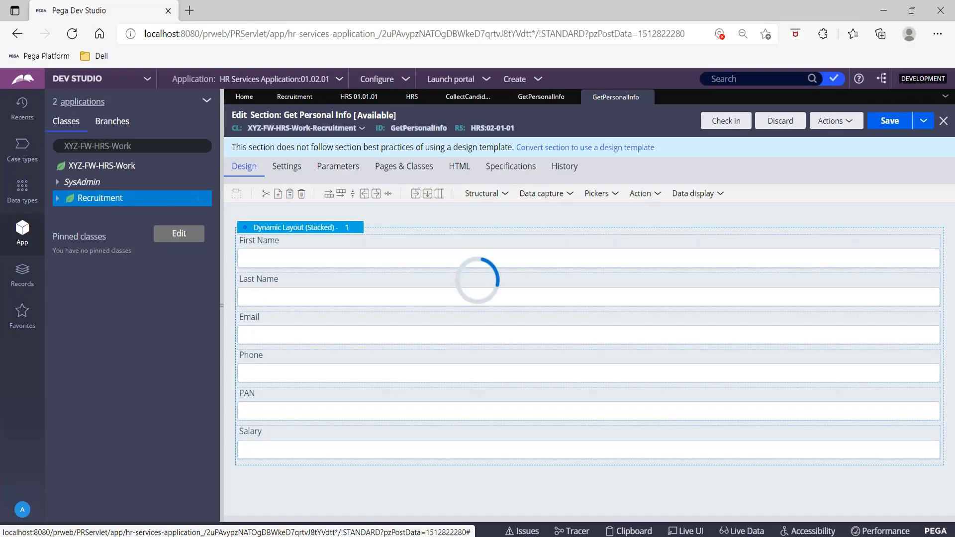
right_click(102, 198)
mouse_move(213, 234)
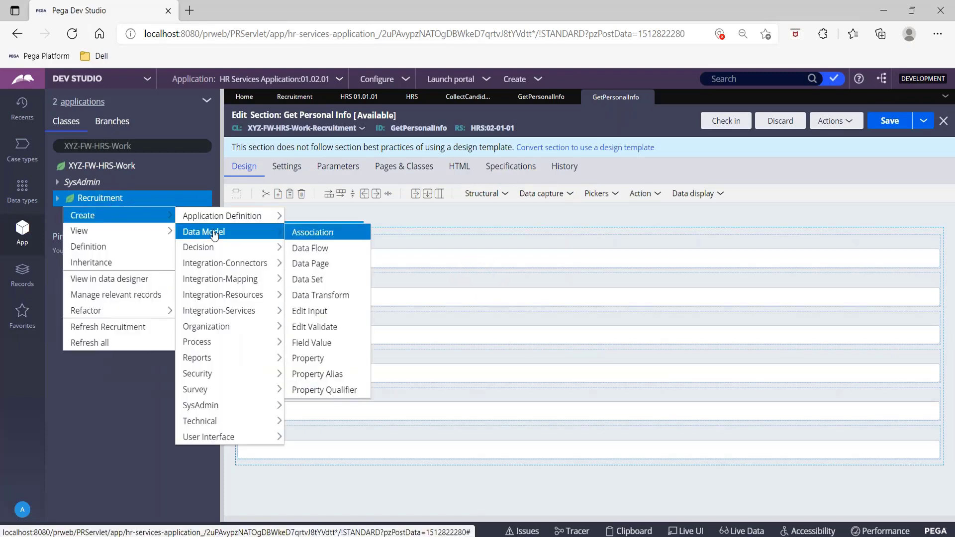
left_click(315, 362)
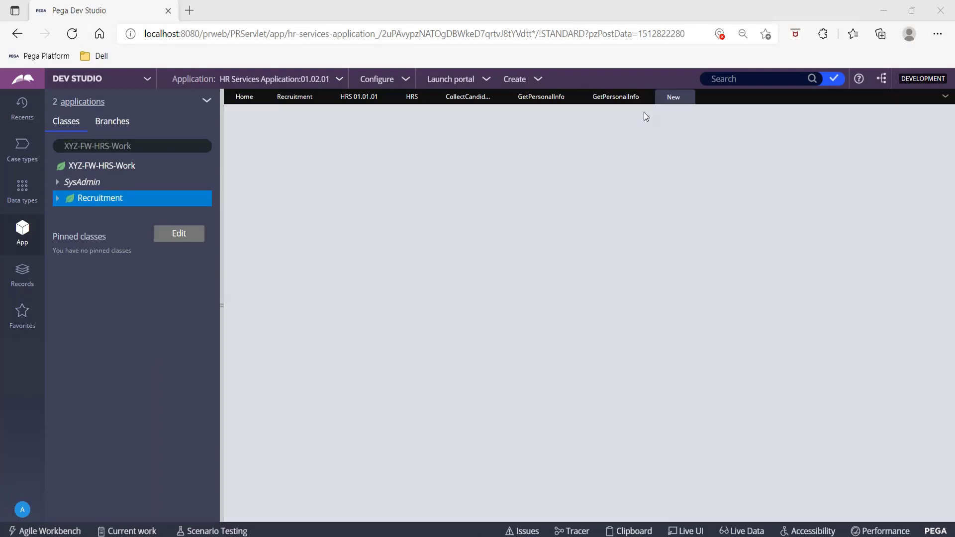
type("Country")
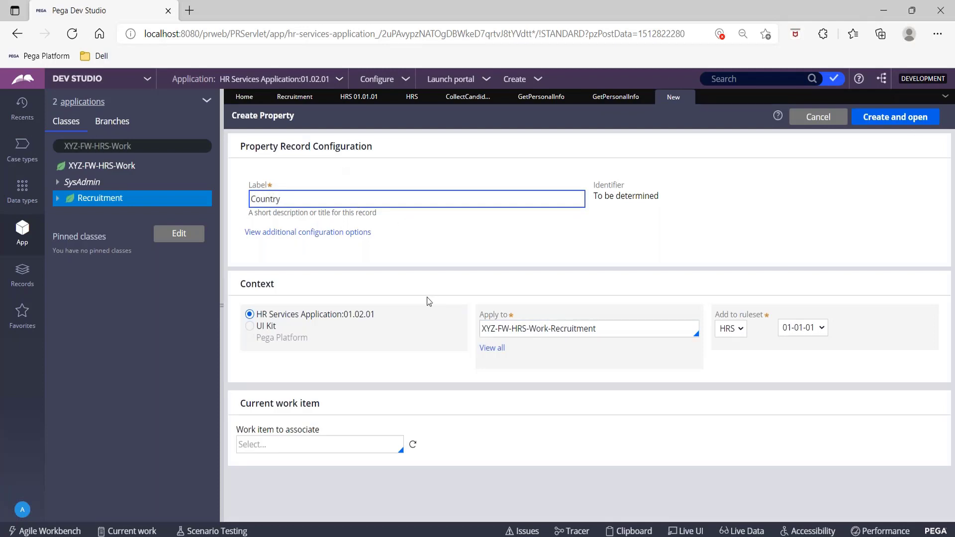
left_click_drag(483, 324, 602, 325)
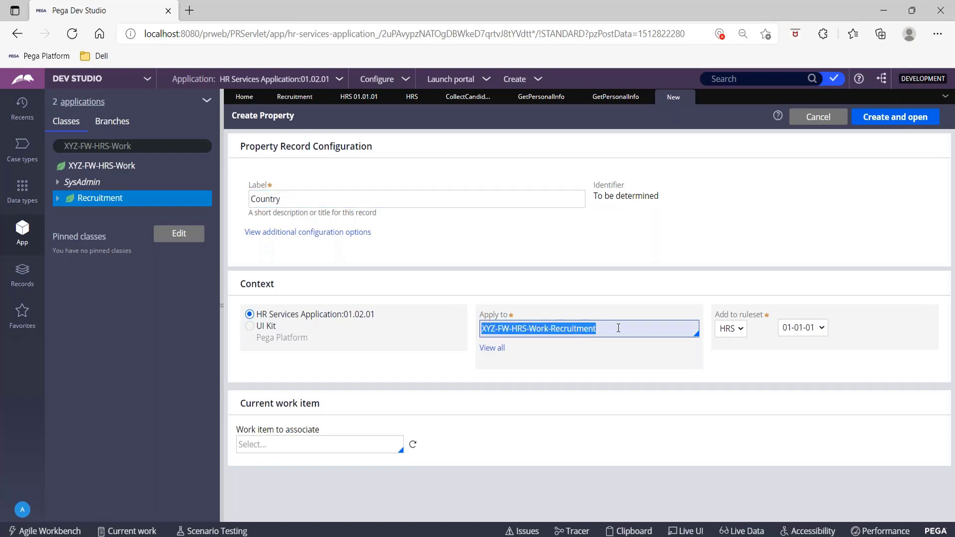
left_click(894, 120)
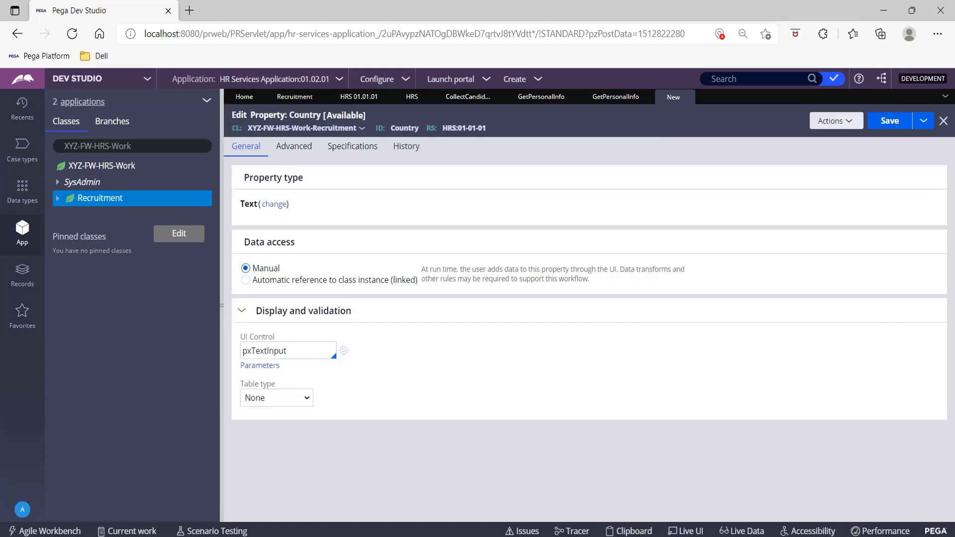
left_click(891, 126)
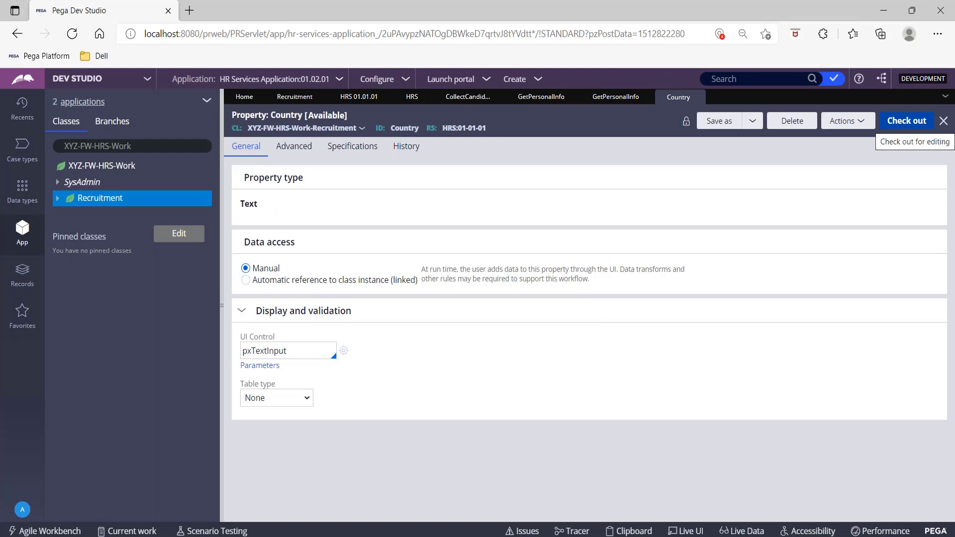
- Add a Dropdown control to the Get Personal Info section between First Name and Last Name
left_click(614, 96)
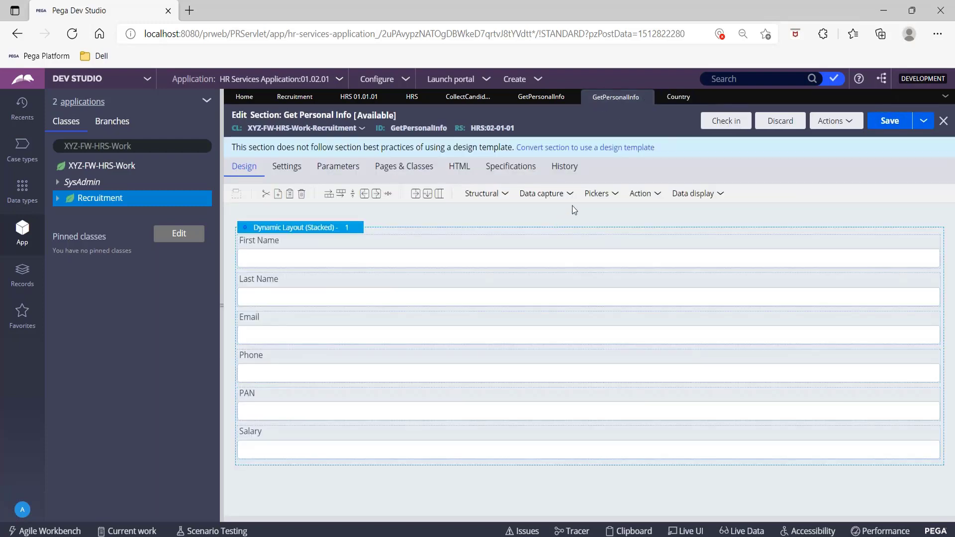
left_click(616, 195)
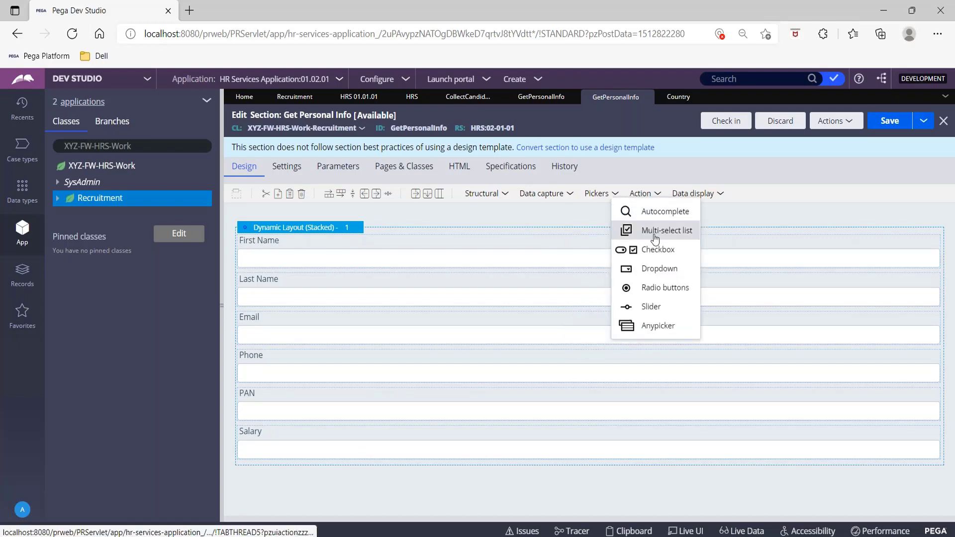
left_click_drag(657, 269, 388, 293)
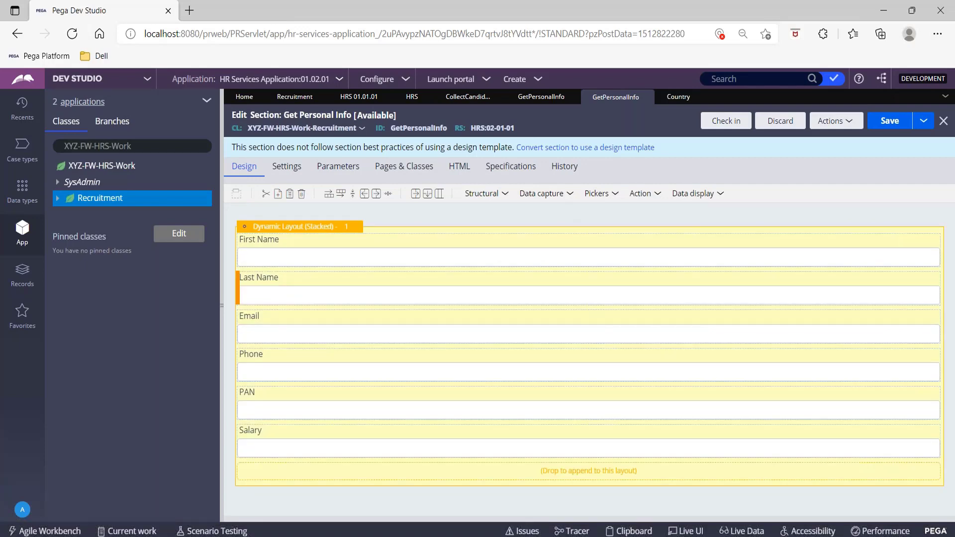
left_click_drag(403, 315, 364, 294)
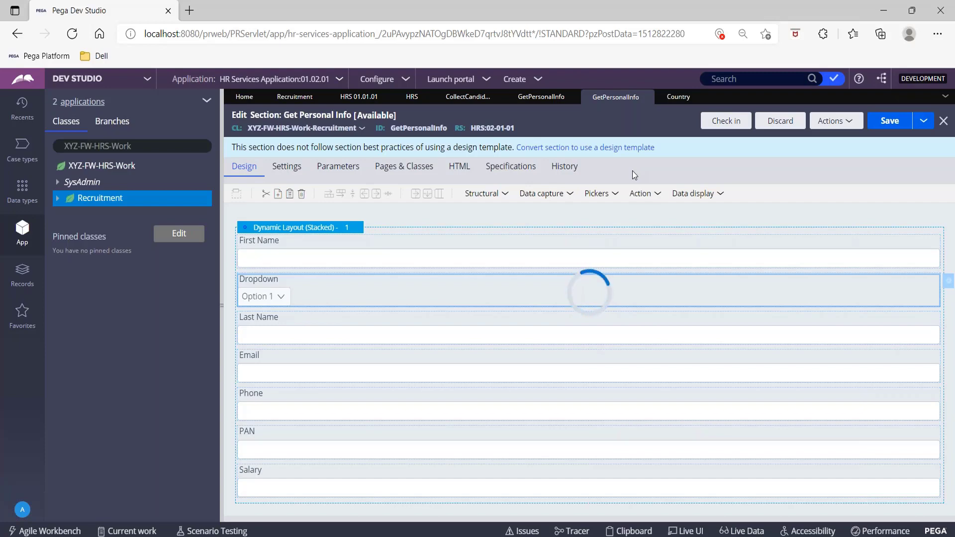
- Bind the new dropdown in the Get Personal Info section to the .Country property and submit its cell properties
double_click(517, 297)
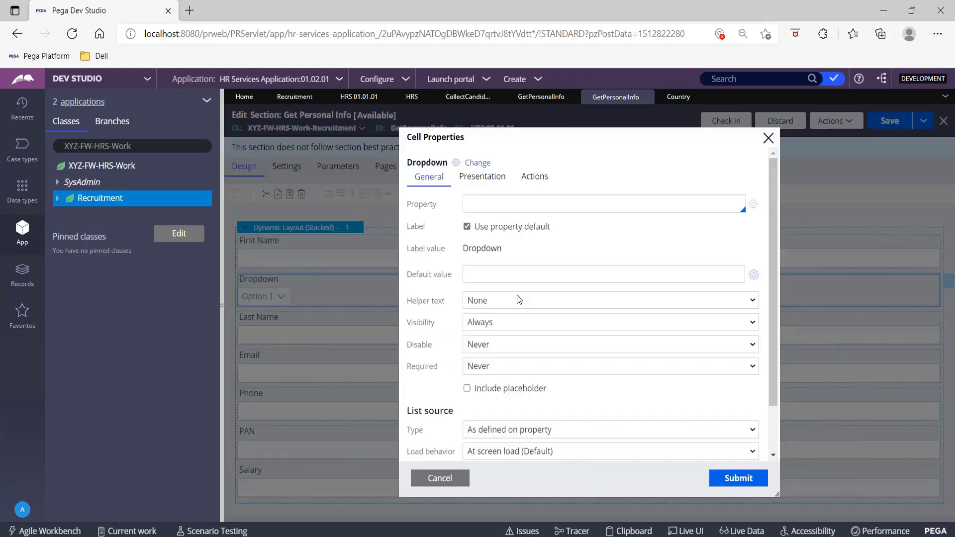
left_click(517, 299)
left_click(497, 206)
type(".Countryn")
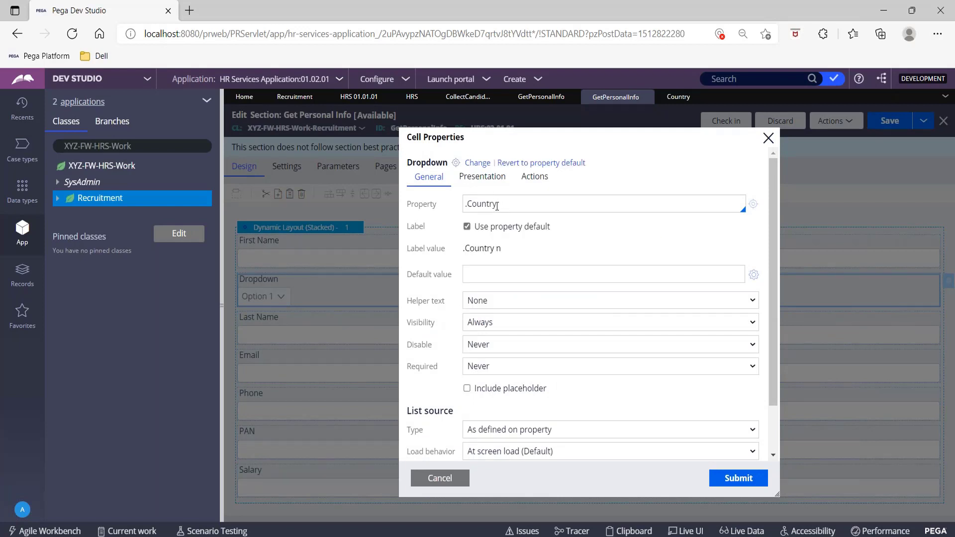
key("Return")
left_click(732, 480)
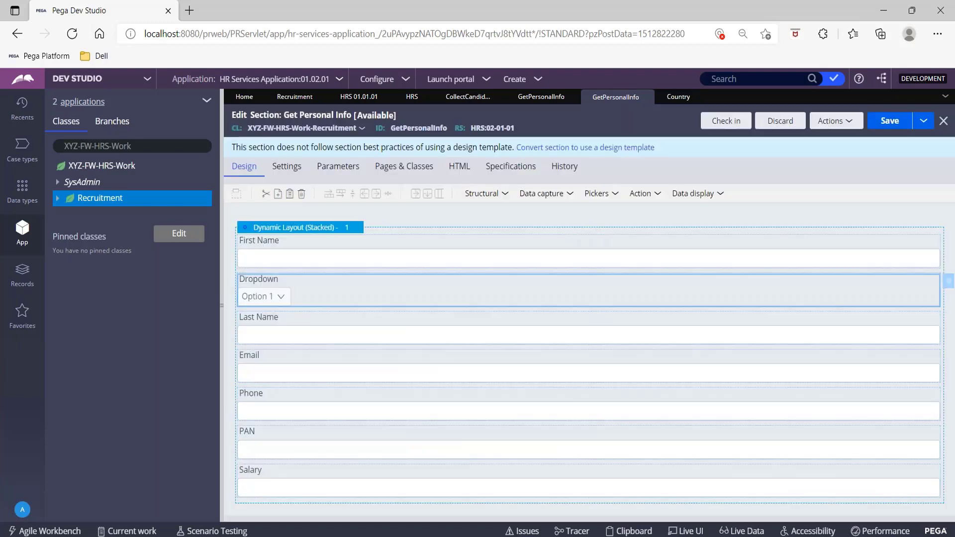
- Set the Country property's table type to Local List with India as the first table value, checking out the property
left_click(678, 98)
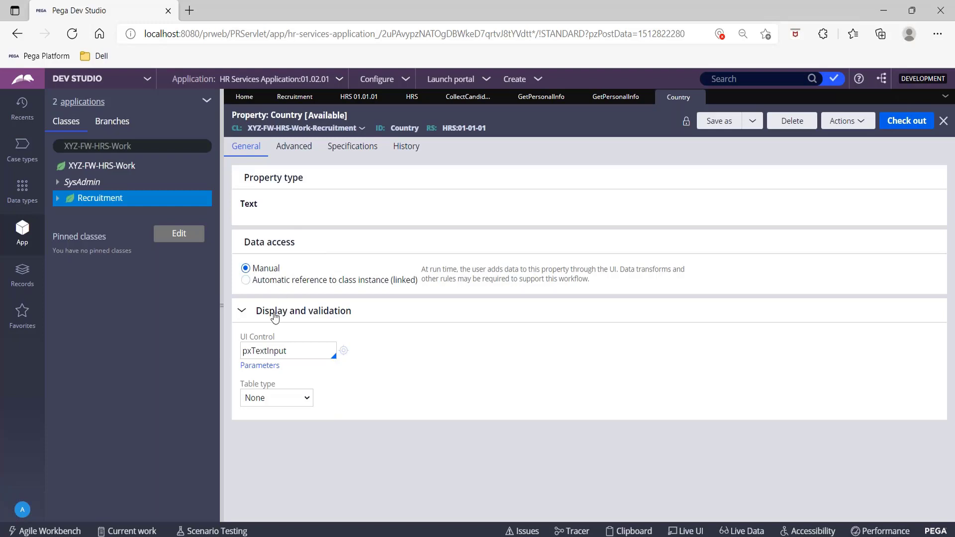
left_click(292, 404)
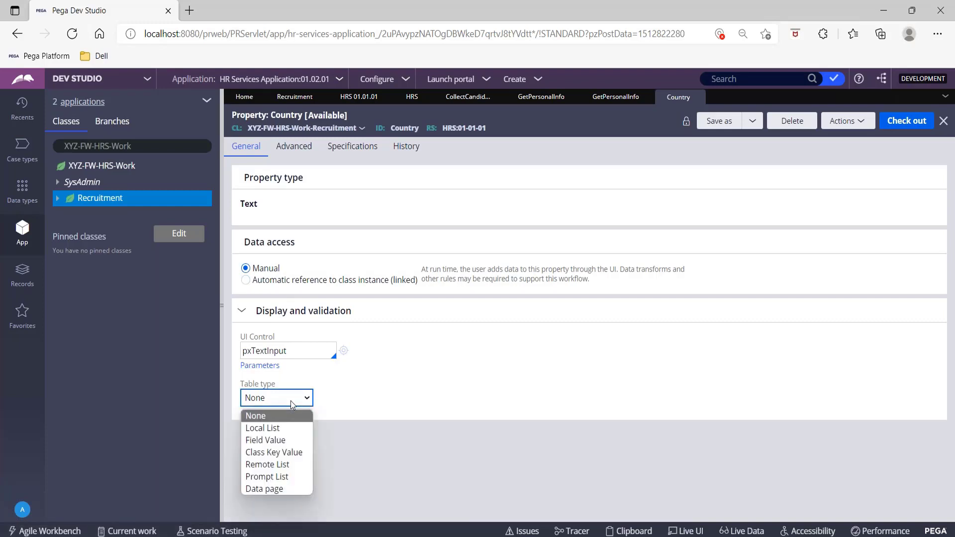
left_click(288, 431)
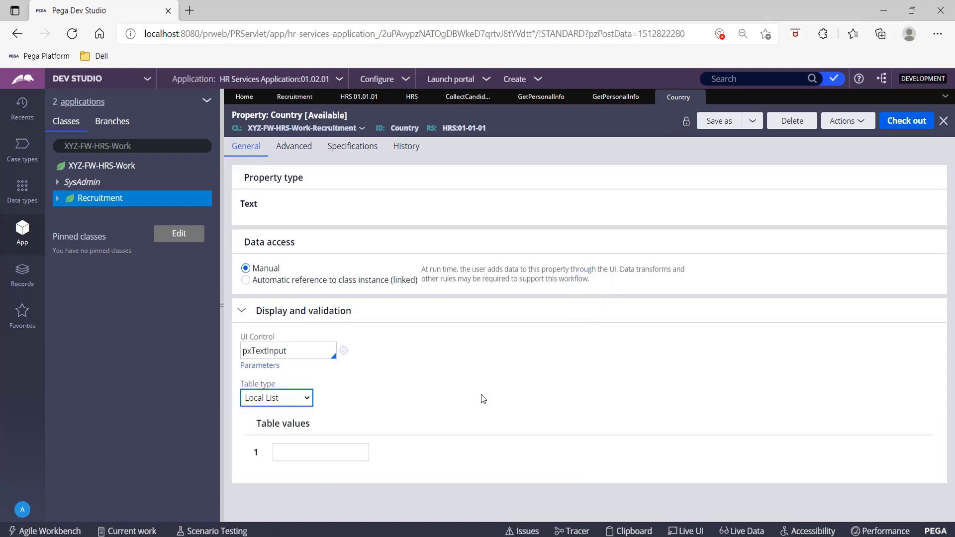
left_click(352, 450)
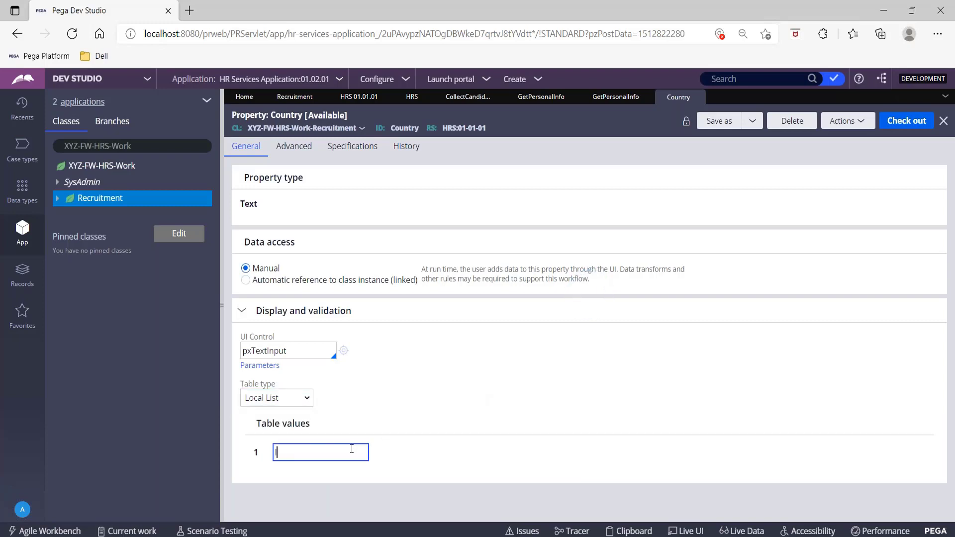
type("India")
key("Return")
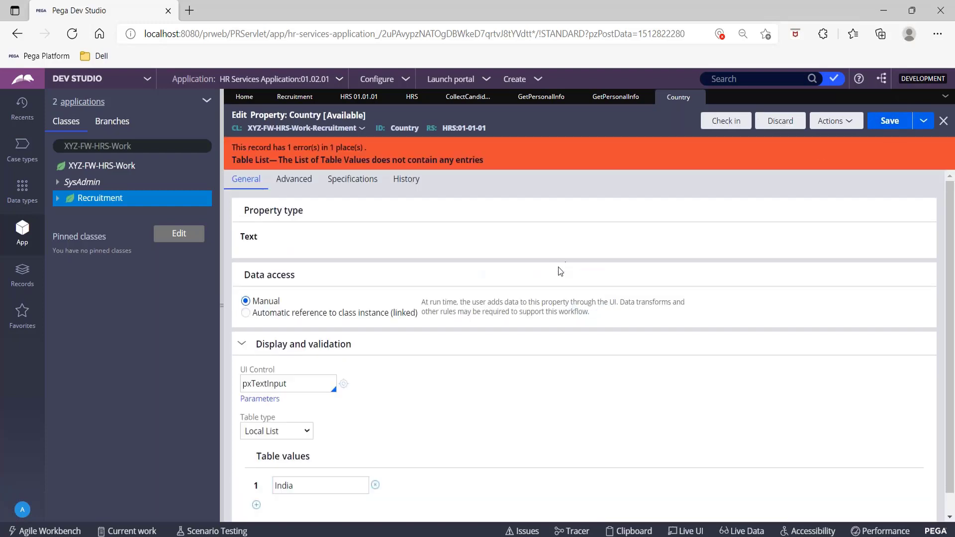
- Add China, US, UK and Russia to the Country property's table values and save the property
scroll(559, 269, "down", 1)
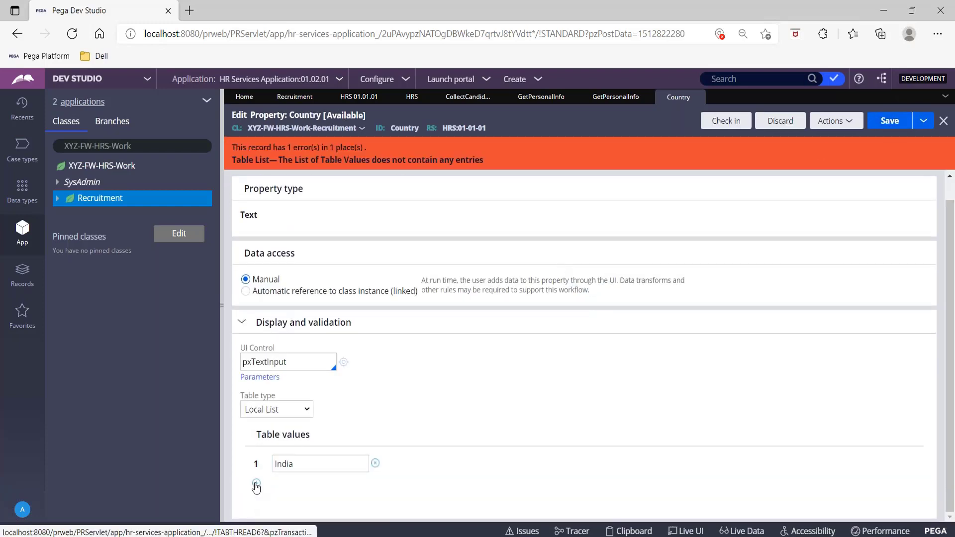
left_click(257, 484)
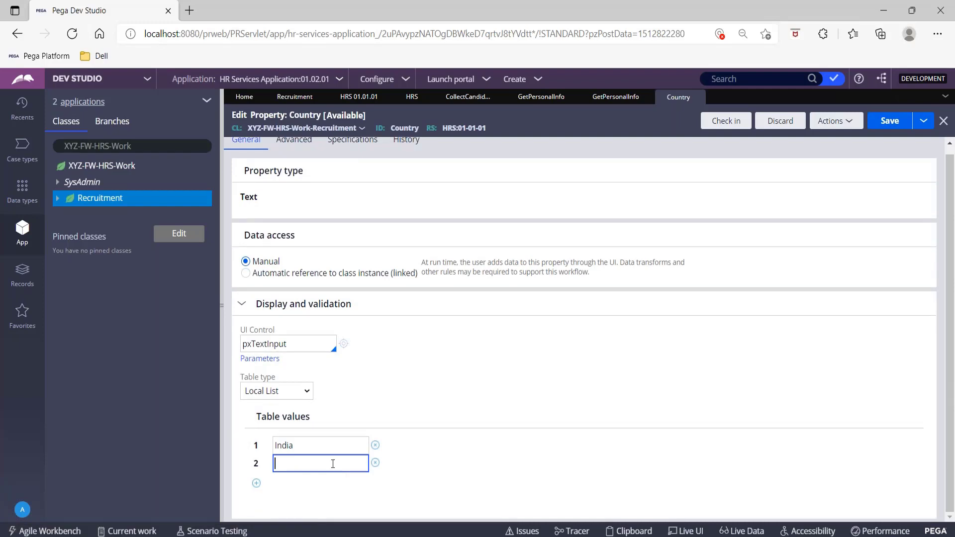
type("China")
left_click(256, 483)
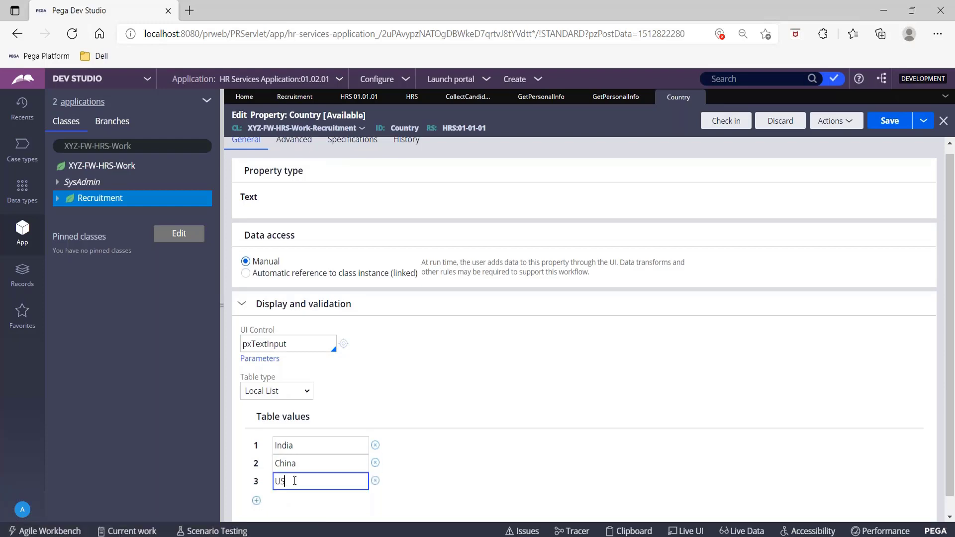
left_click(257, 501)
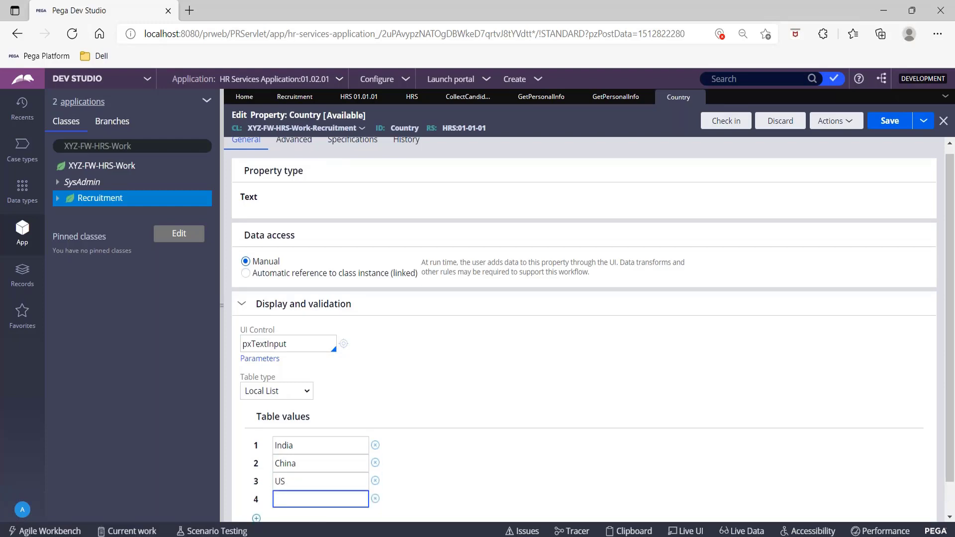
key("Tab")
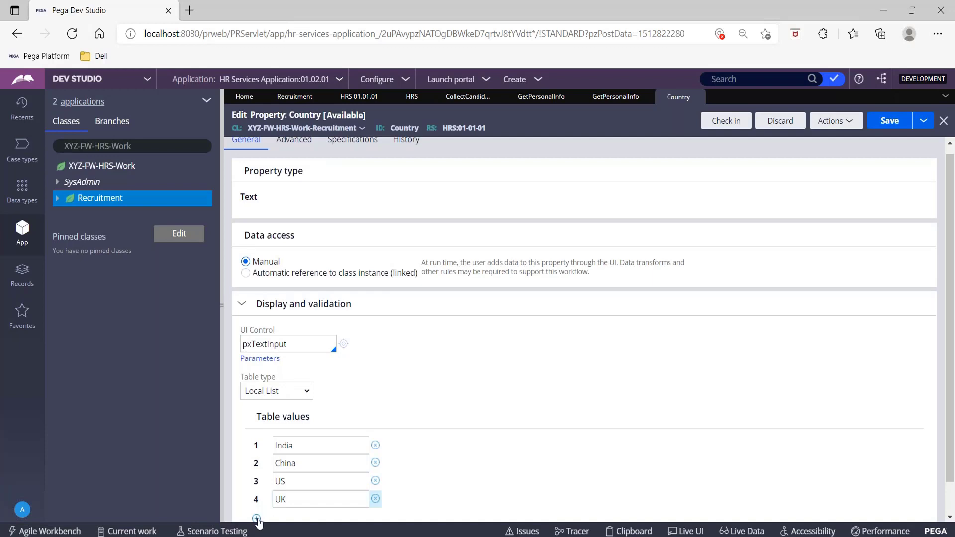
left_click(256, 518)
scroll(479, 363, "down", 1)
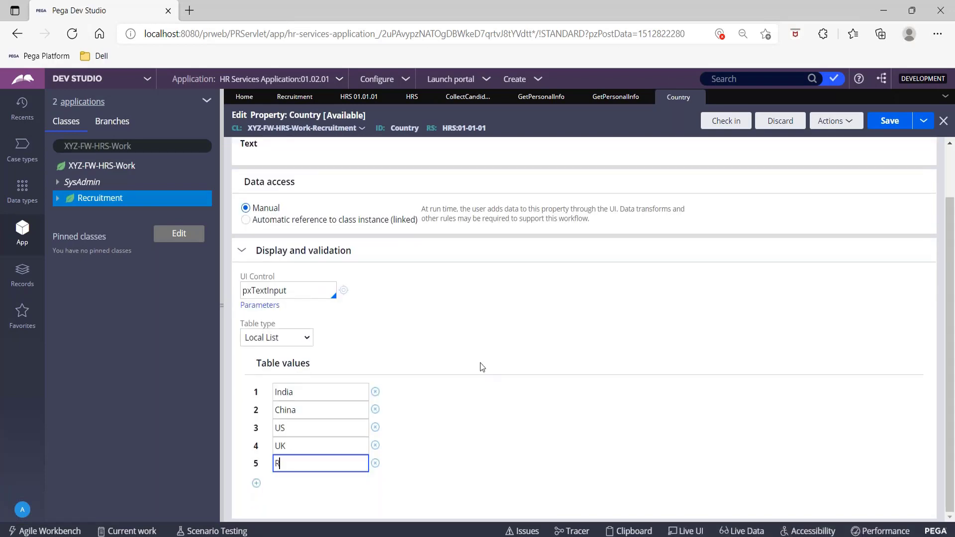
type("Russia")
left_click(889, 121)
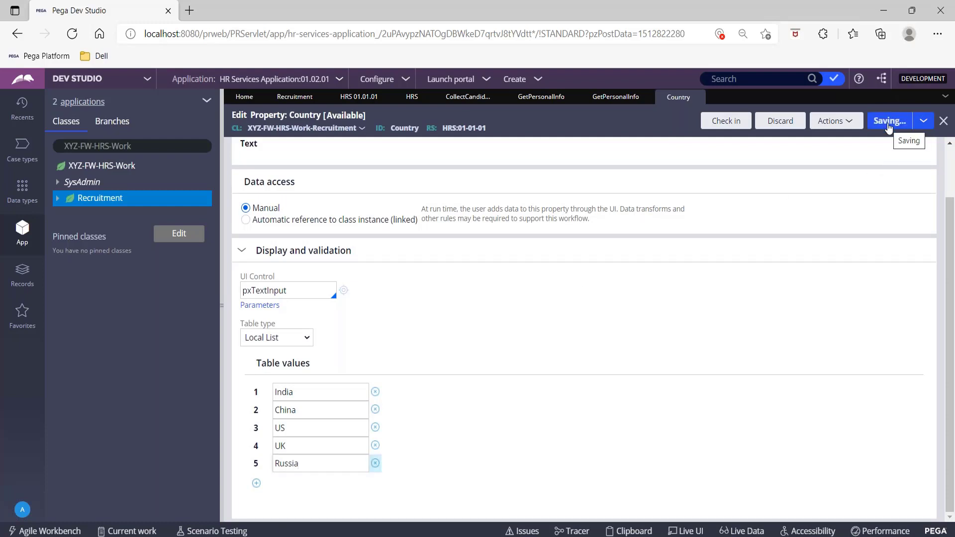
- Check in the Country property with the comment WIP
left_click(726, 121)
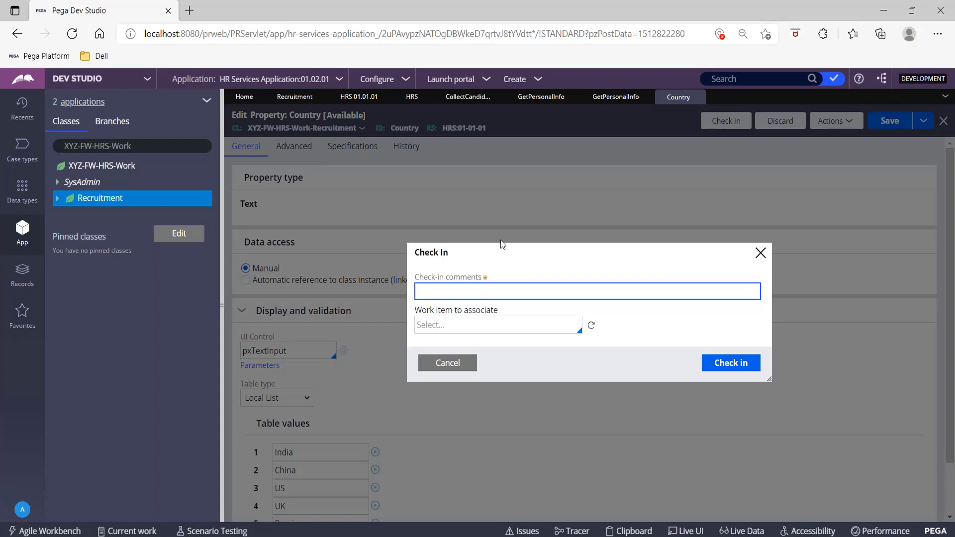
type("WIP")
left_click(738, 364)
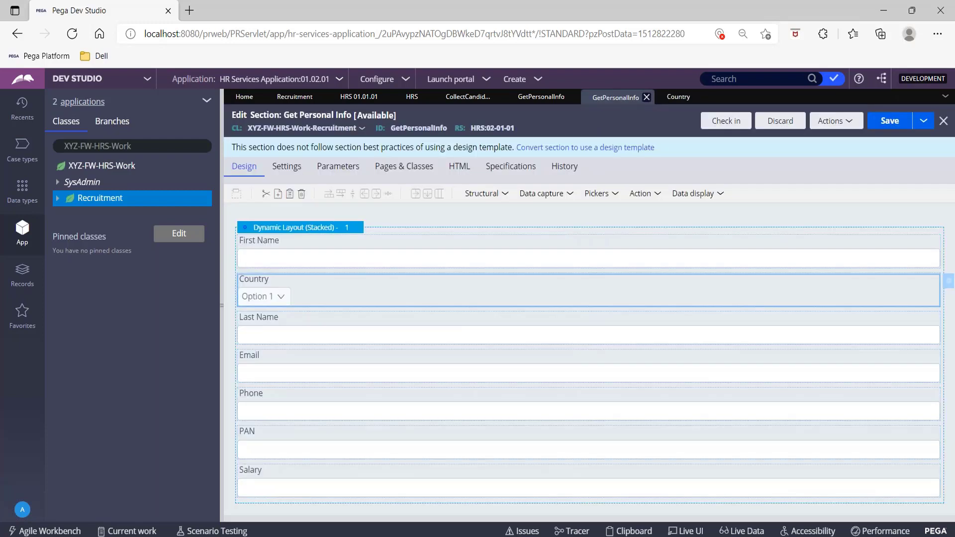
- Try to save the Get Personal Info section containing the Country dropdown
left_click(888, 131)
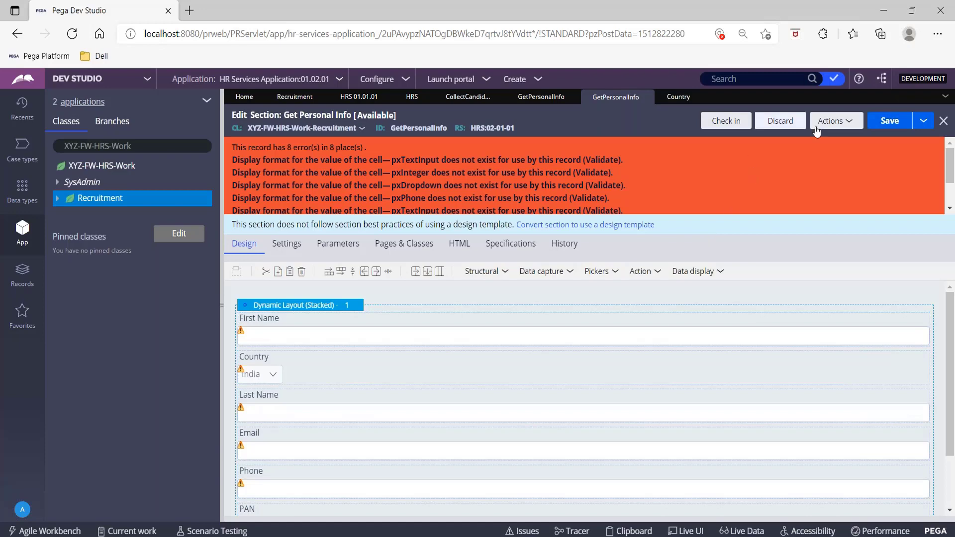
left_click(890, 122)
- Inspect the First Name field's cell properties, and reopen the section from the Get Personal Info flow action
left_click(421, 330)
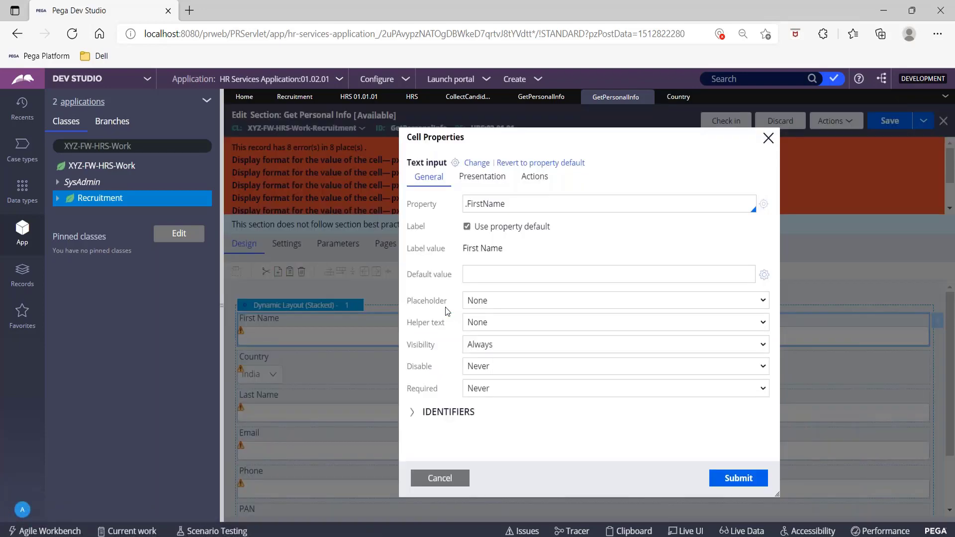
left_click(768, 137)
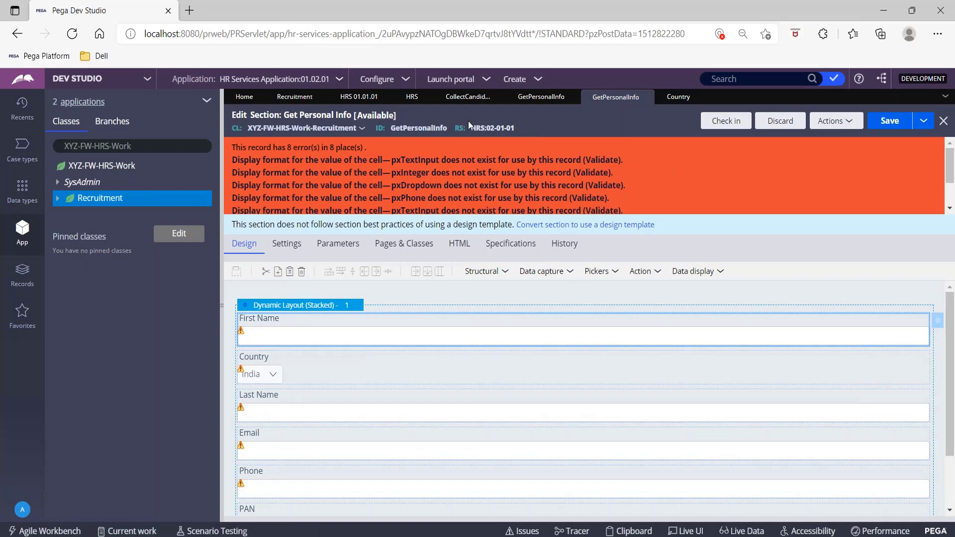
left_click(526, 98)
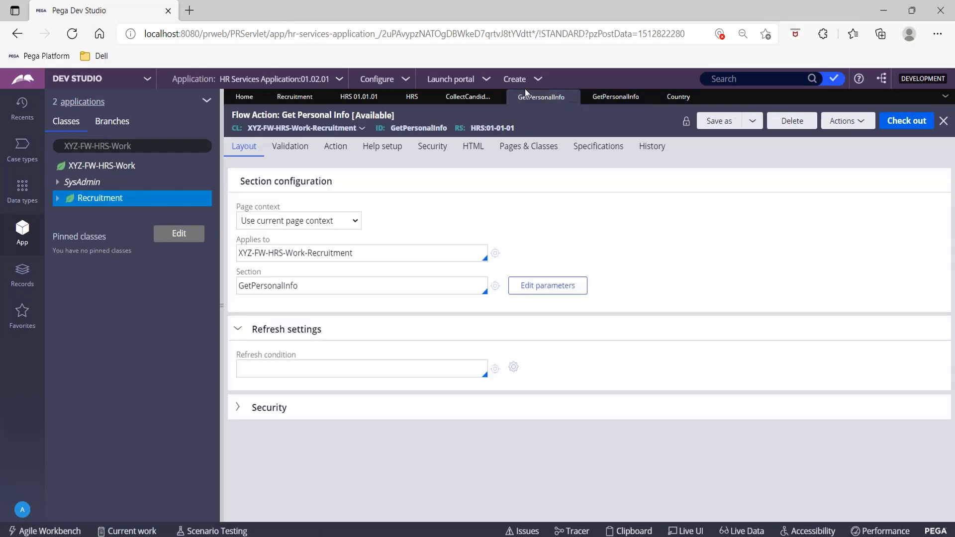
left_click(495, 287)
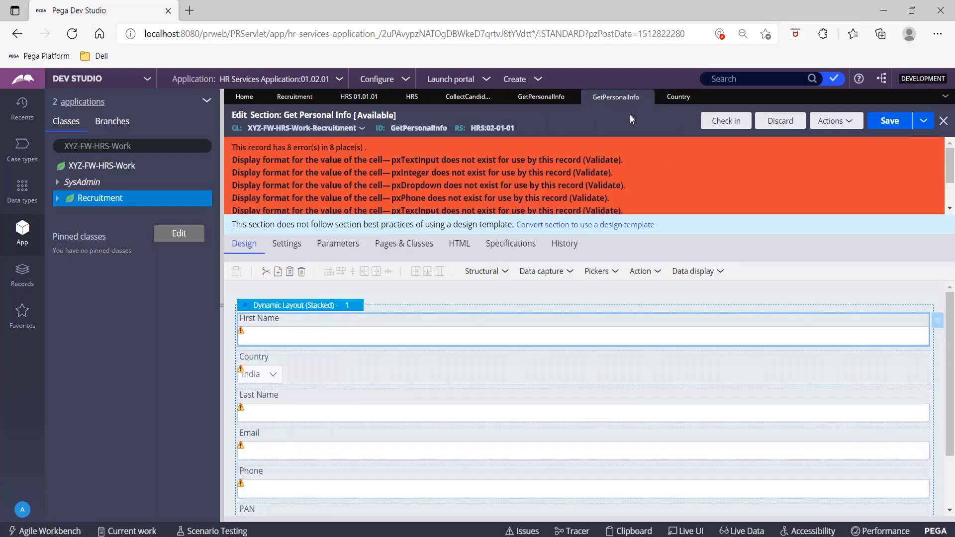
- List the rules checked out from HRS version 02-01-01 through the application definition's HRS ruleset, and open the GetPersonalInfo section from that list
left_click(339, 85)
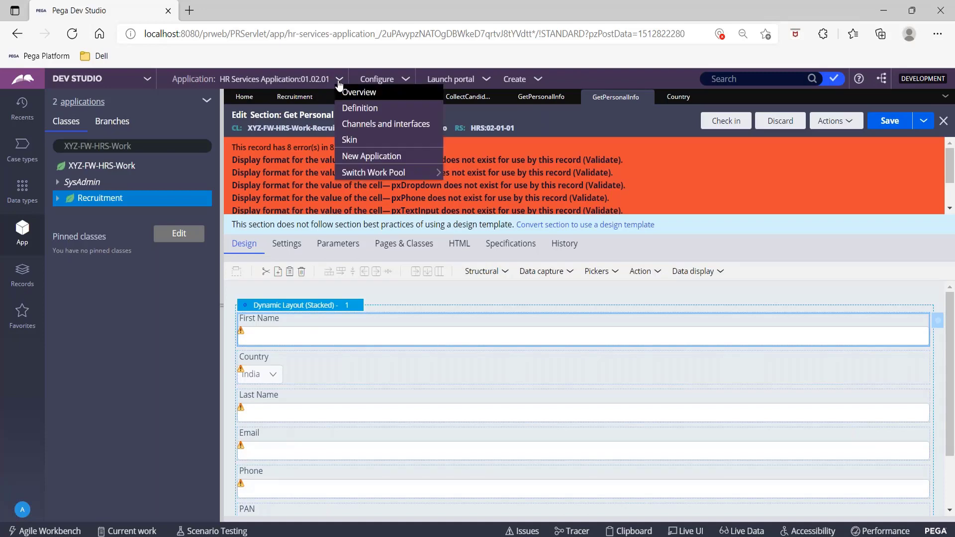
left_click(348, 110)
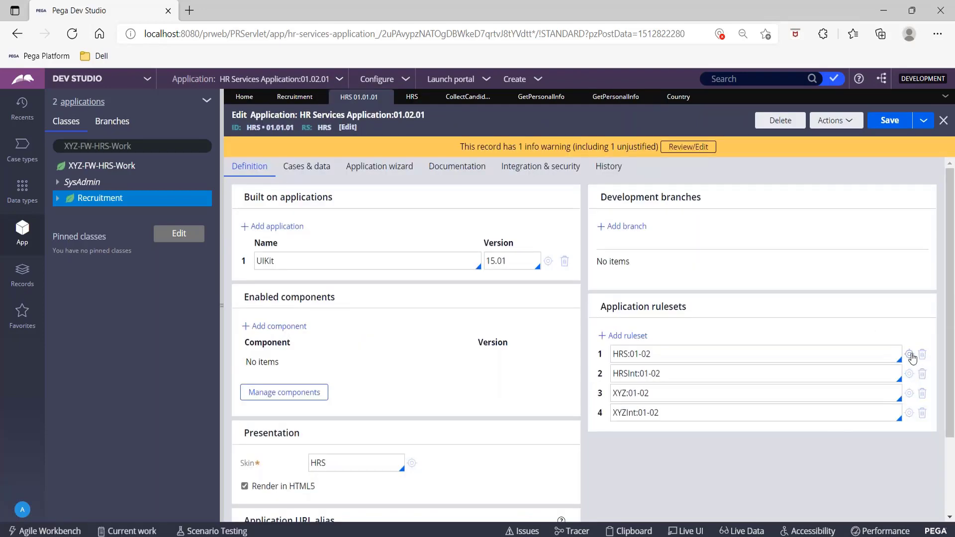
left_click(910, 355)
scroll(736, 287, "down", 3)
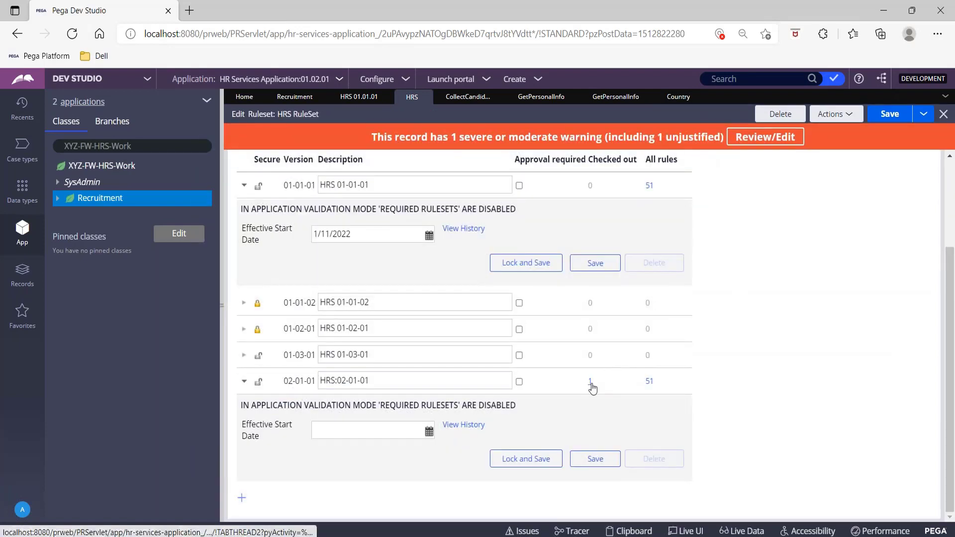
left_click(591, 382)
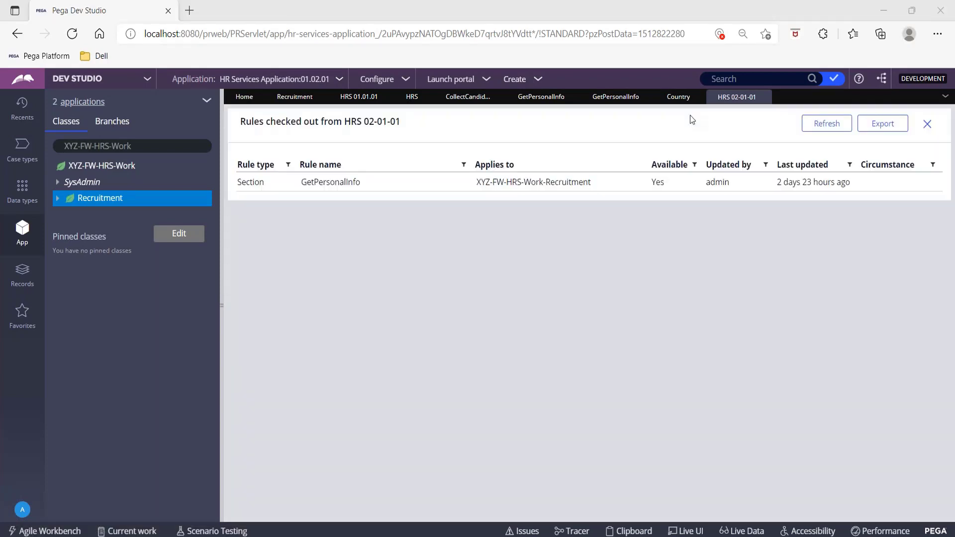
left_click(496, 183)
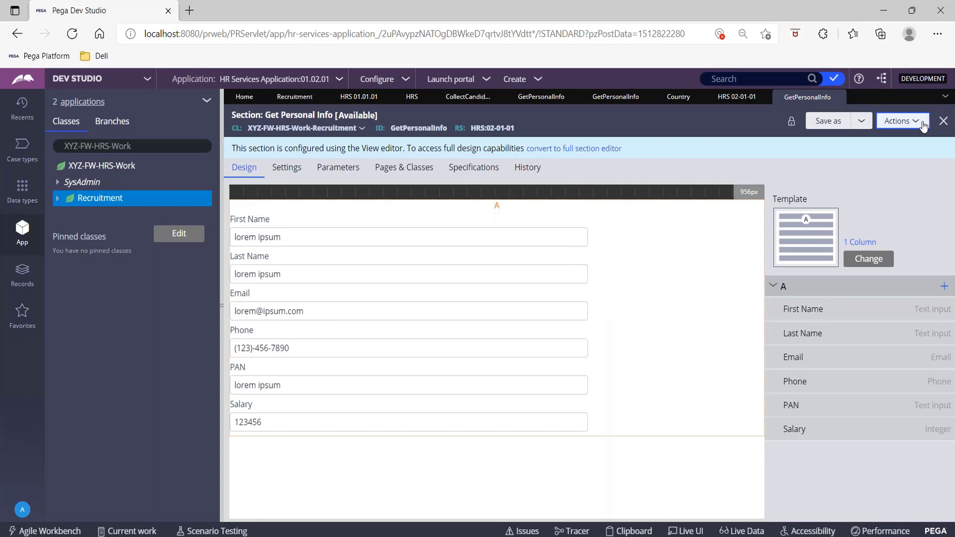
- Examine the base Get Personal Info section's actions and save-as options alongside the application's rulesets, HRS versions and checked-out rules
left_click(921, 122)
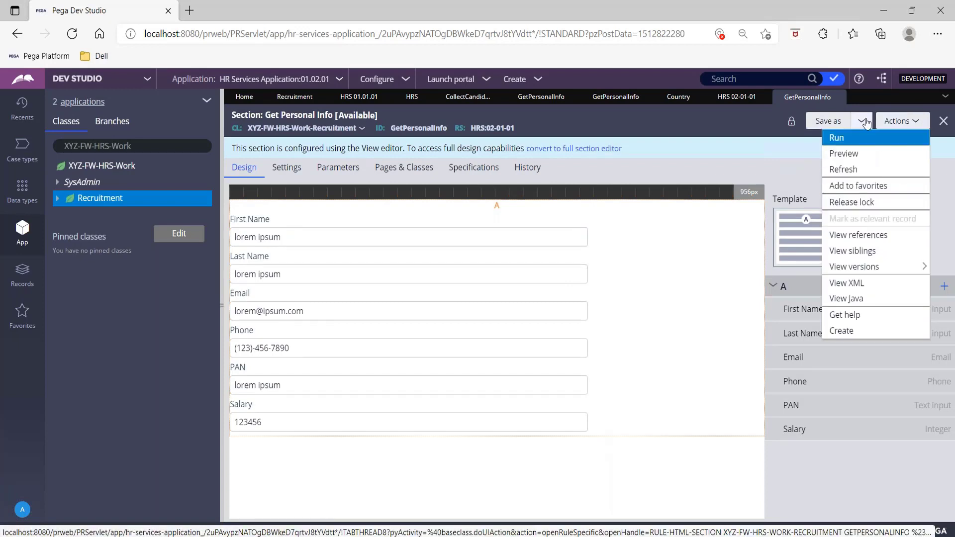
left_click(865, 123)
left_click(916, 125)
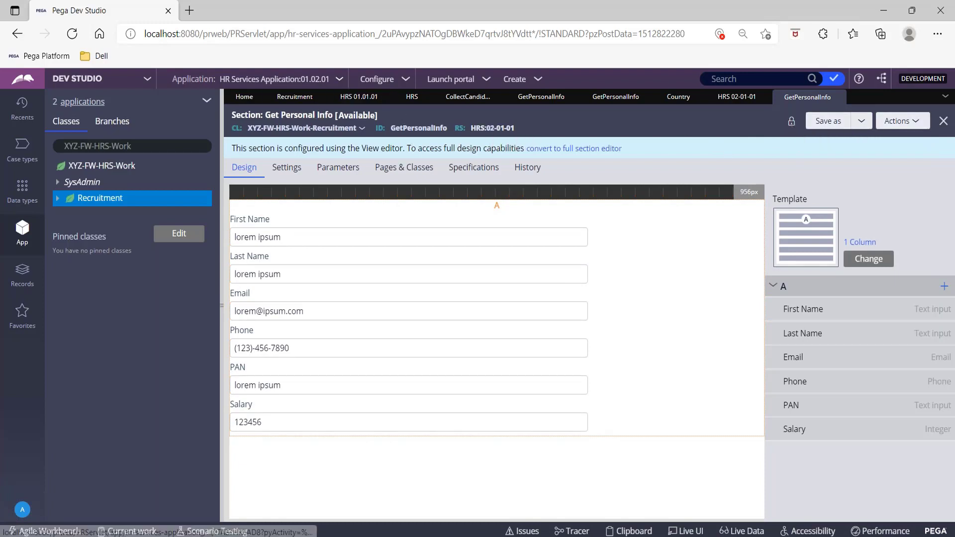
left_click(385, 97)
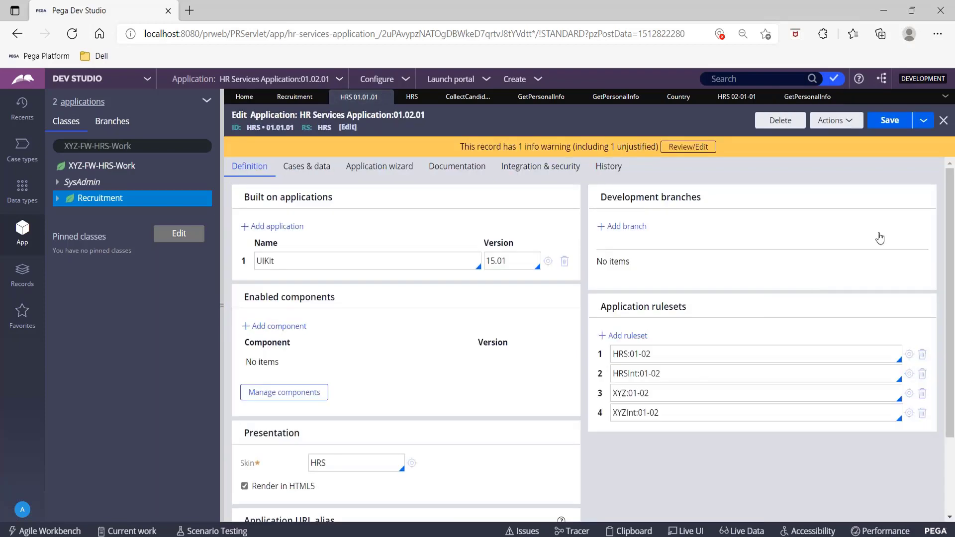
left_click(407, 99)
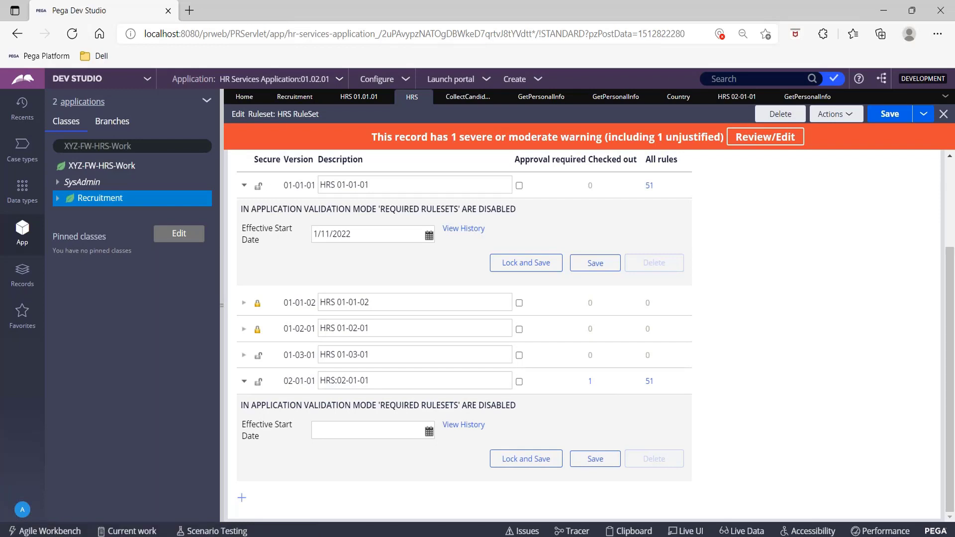
left_click(355, 101)
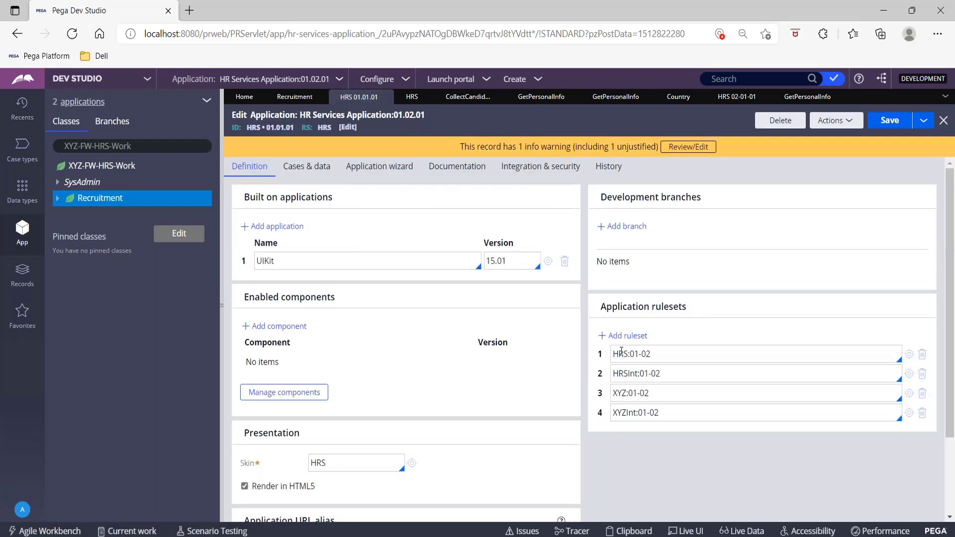
left_click(745, 100)
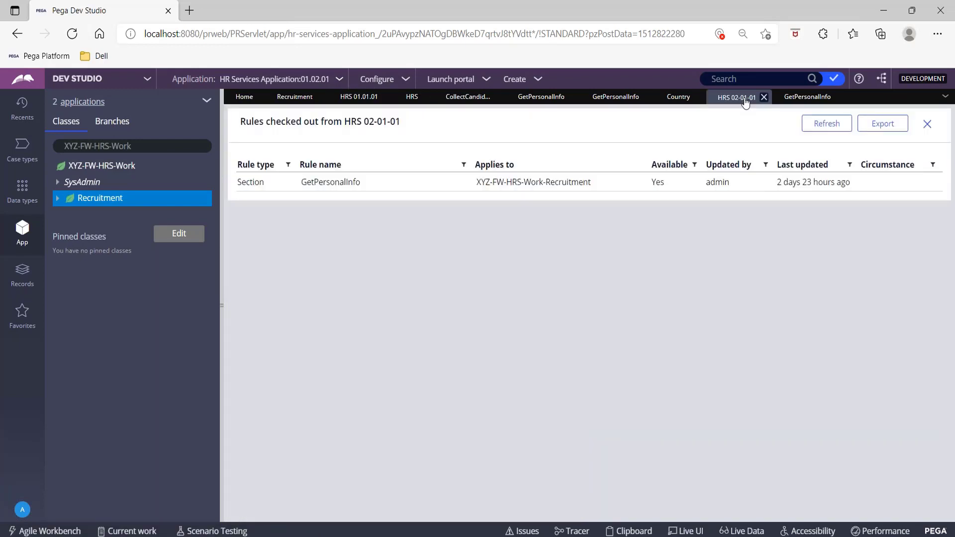
left_click(785, 102)
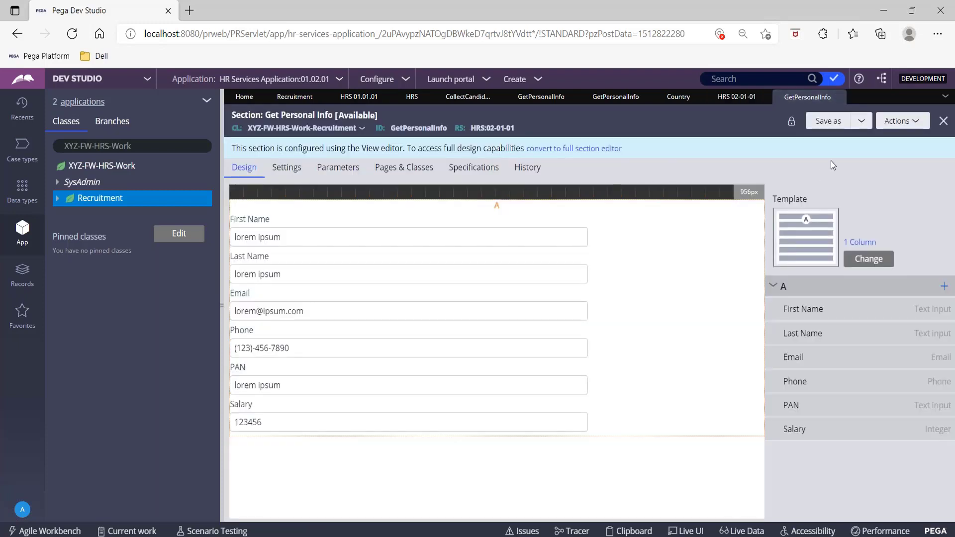
left_click(864, 124)
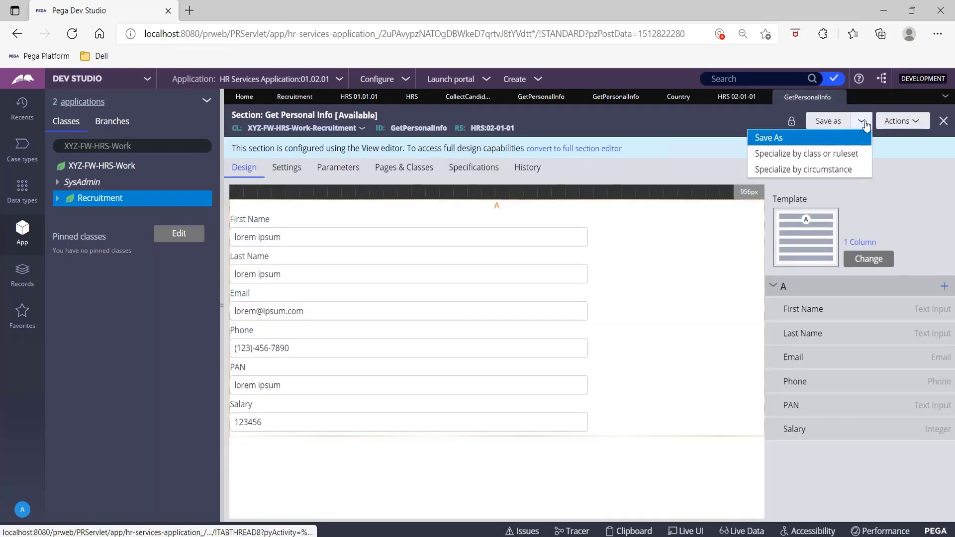
- Release the lock on the base Get Personal Info section in HRS:02-01-01 and try to delete the record
left_click(903, 122)
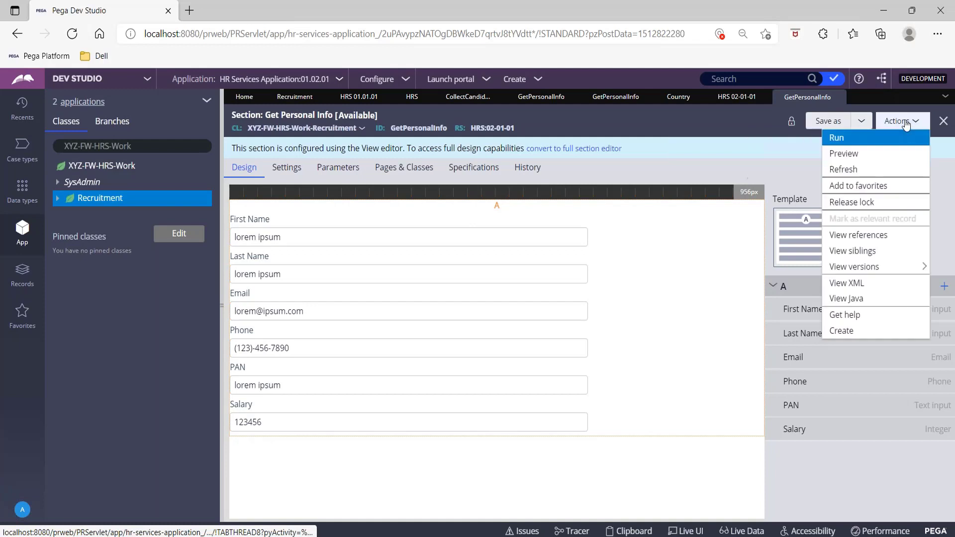
left_click(876, 202)
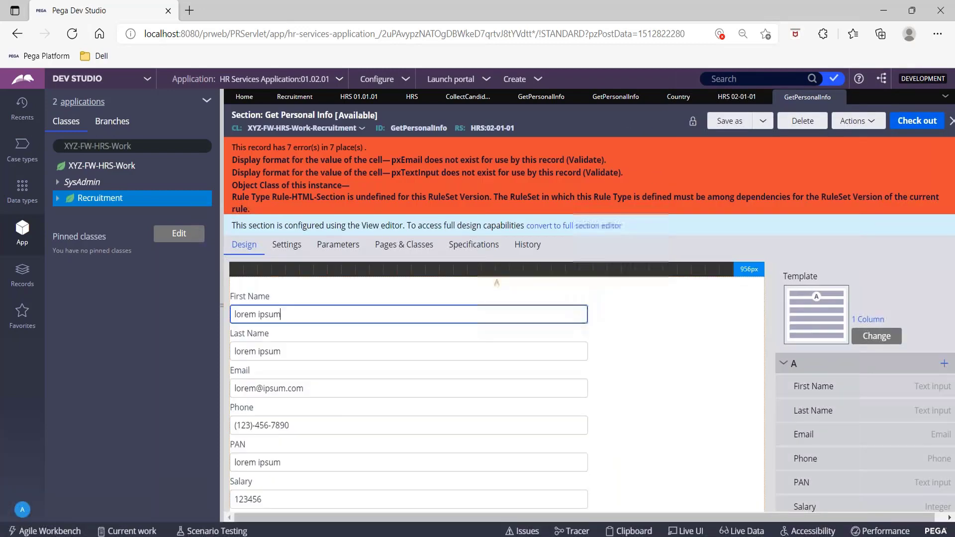
left_click(816, 124)
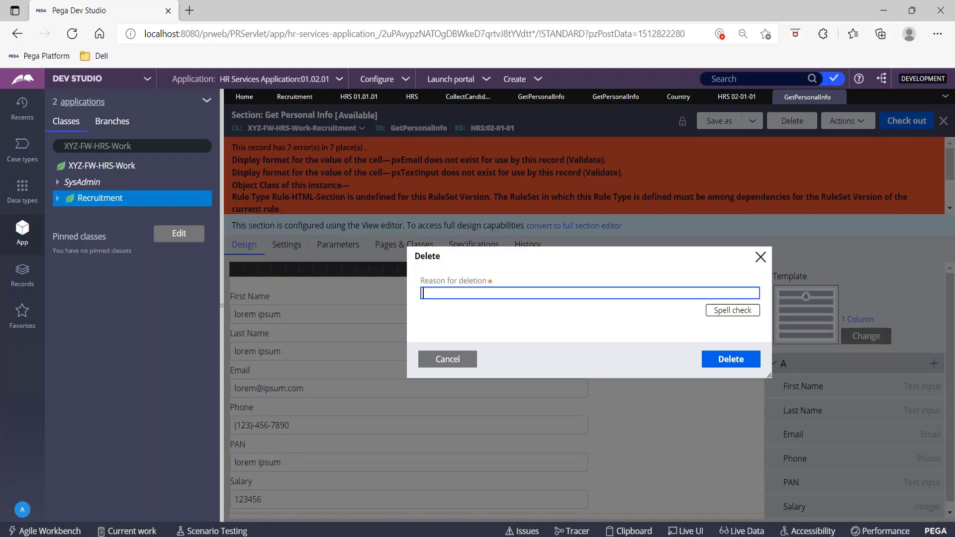
left_click(746, 362)
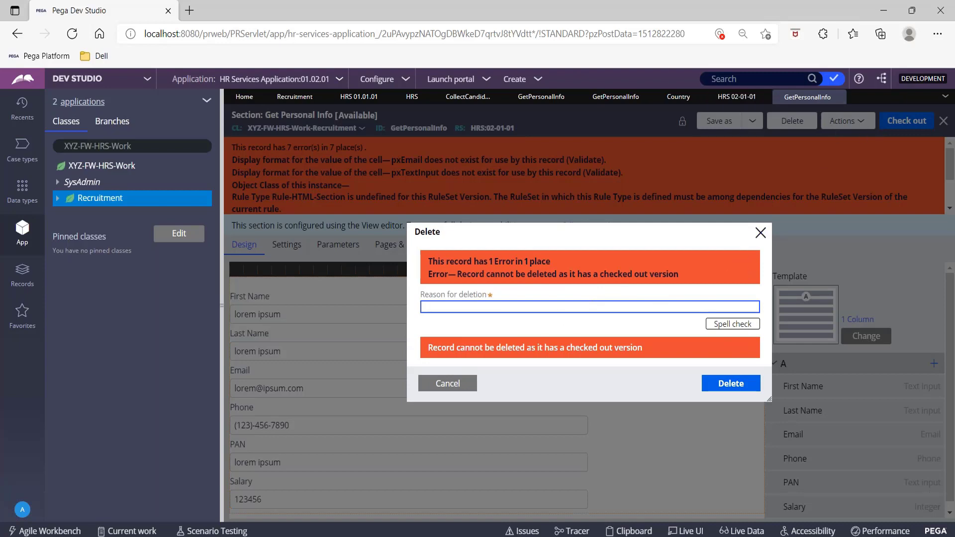
left_click(761, 232)
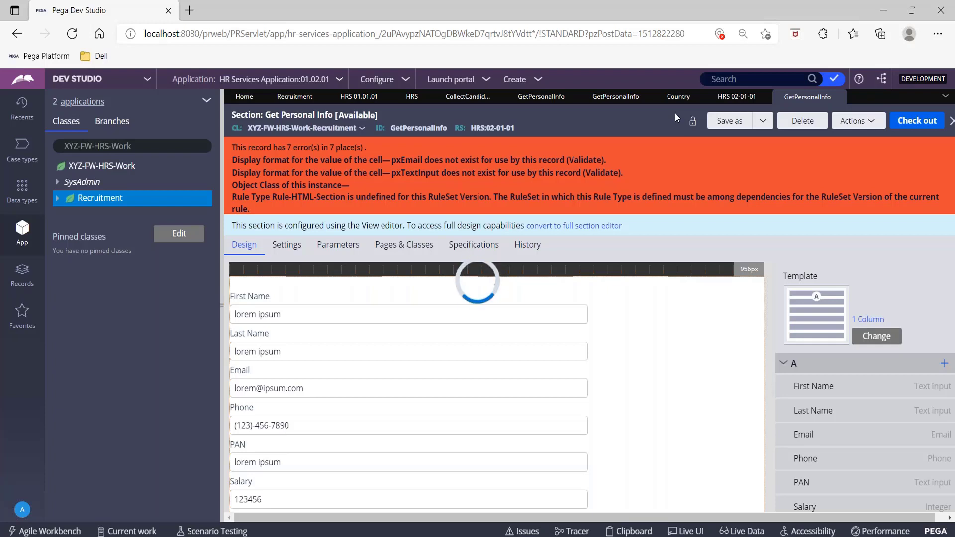
- Open the checked-out Get Personal Info section from the checked-out records and discard its checkout
left_click(693, 121)
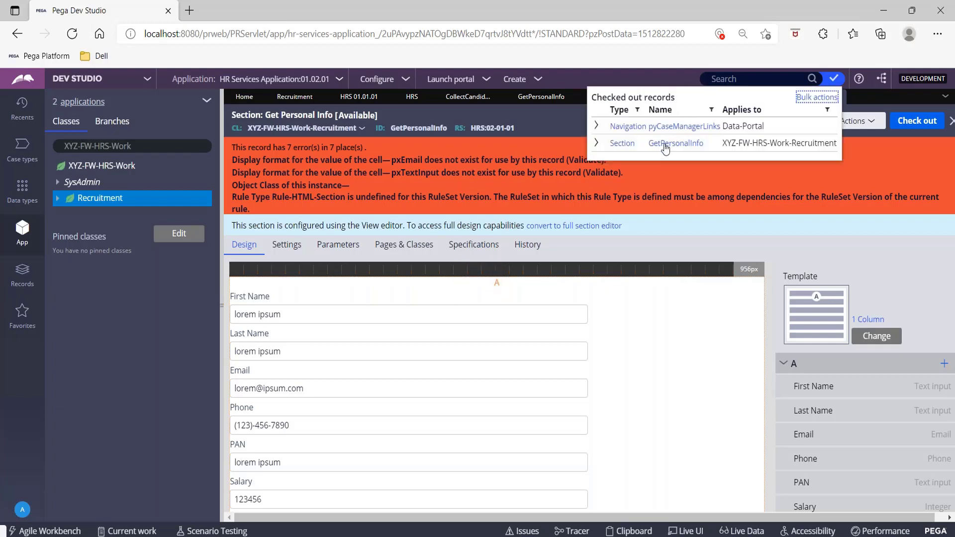
left_click(627, 146)
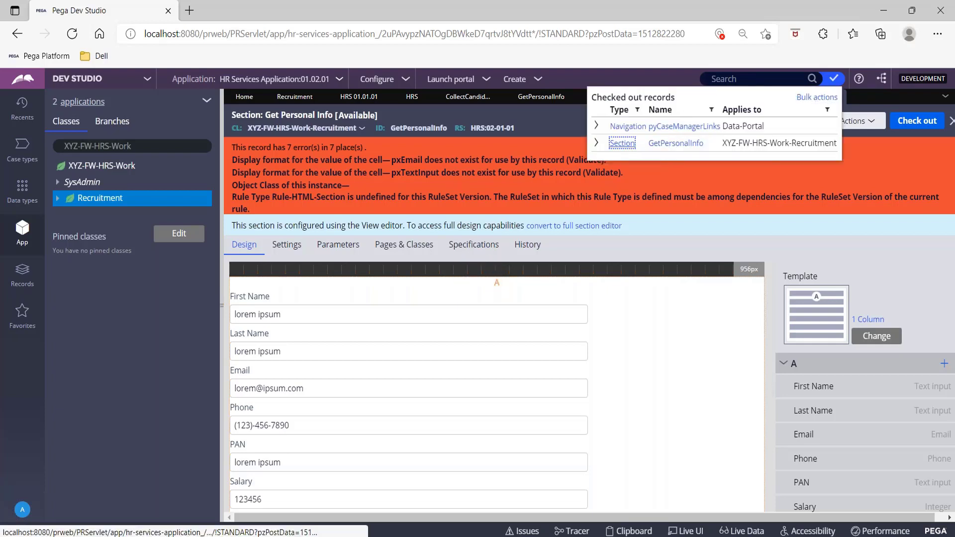
left_click(624, 134)
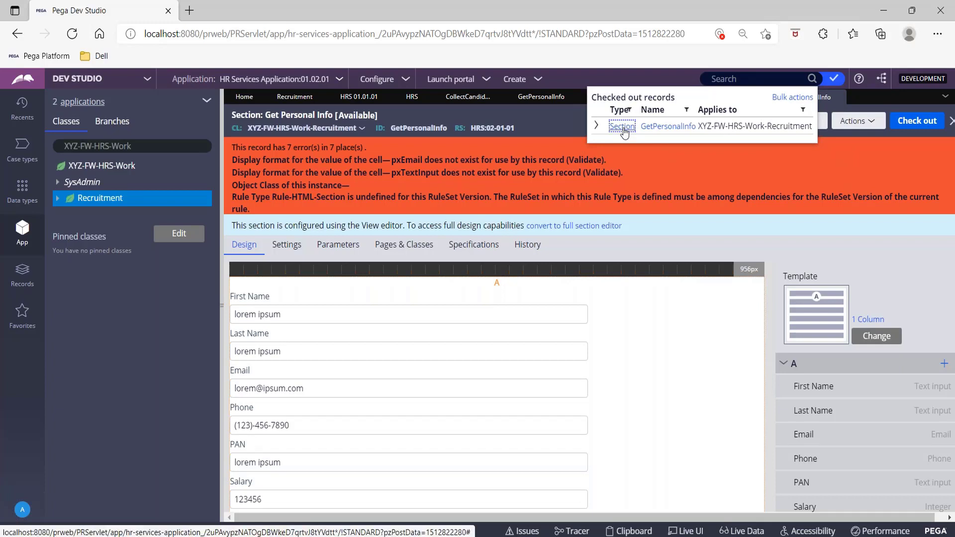
left_click(668, 126)
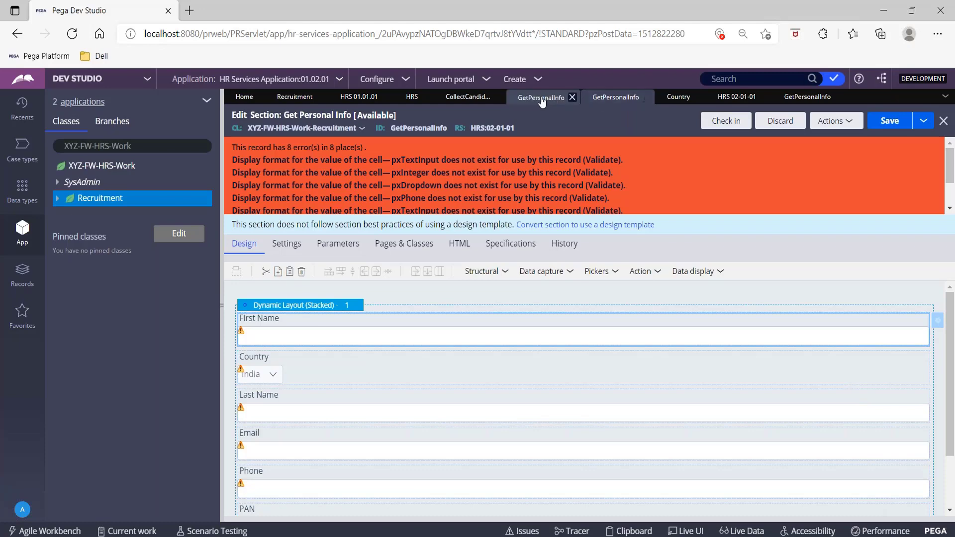
left_click(541, 102)
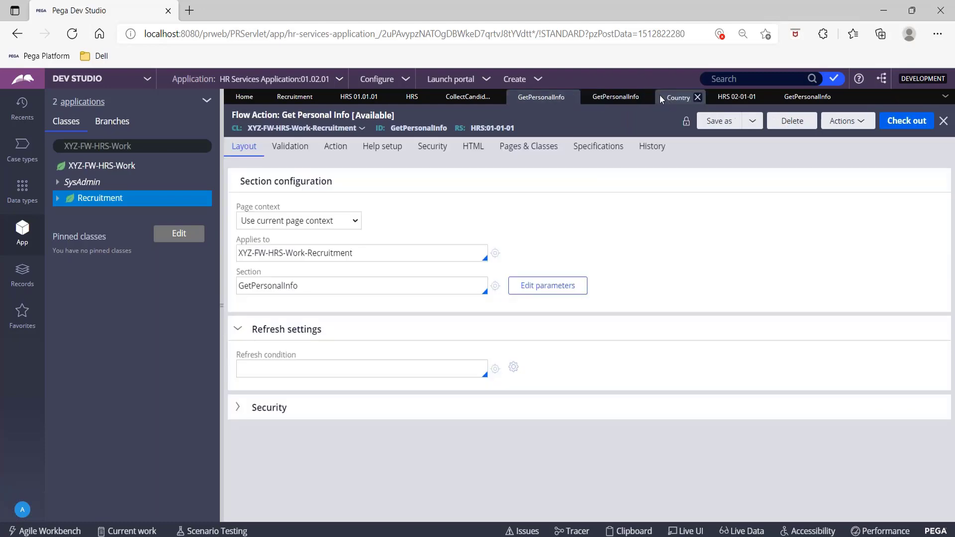
left_click(602, 103)
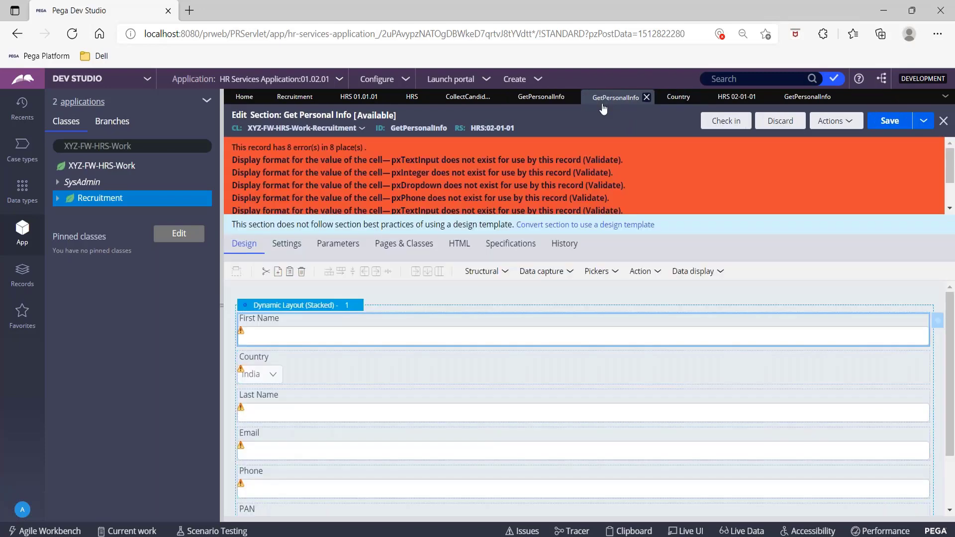
left_click(797, 124)
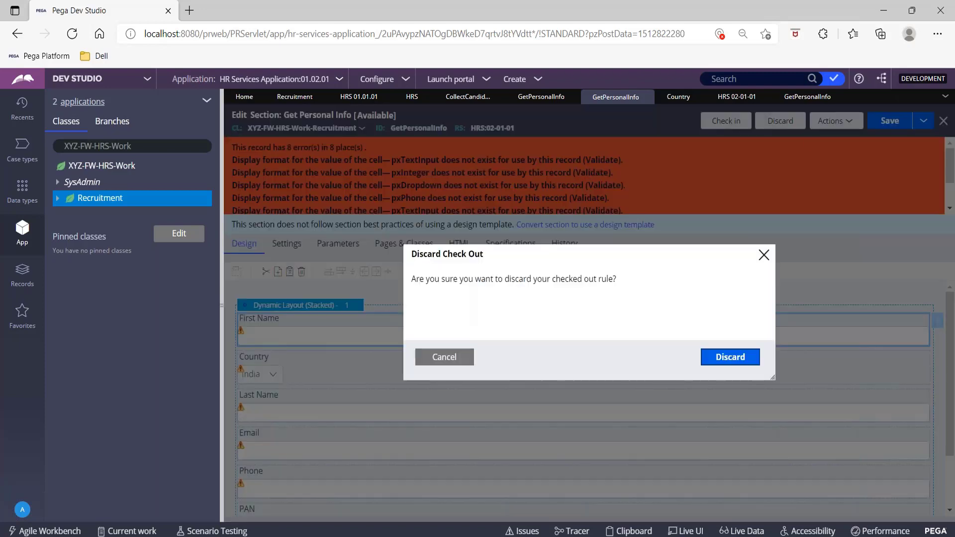
left_click(732, 351)
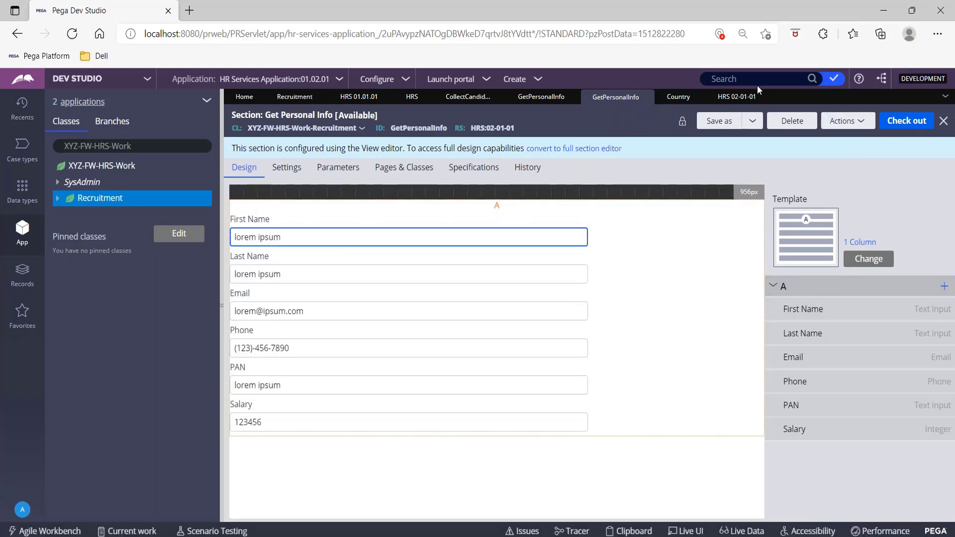
- Refresh the list of rules checked out from HRS 02-01-01 and the base Get Personal Info section
left_click(728, 99)
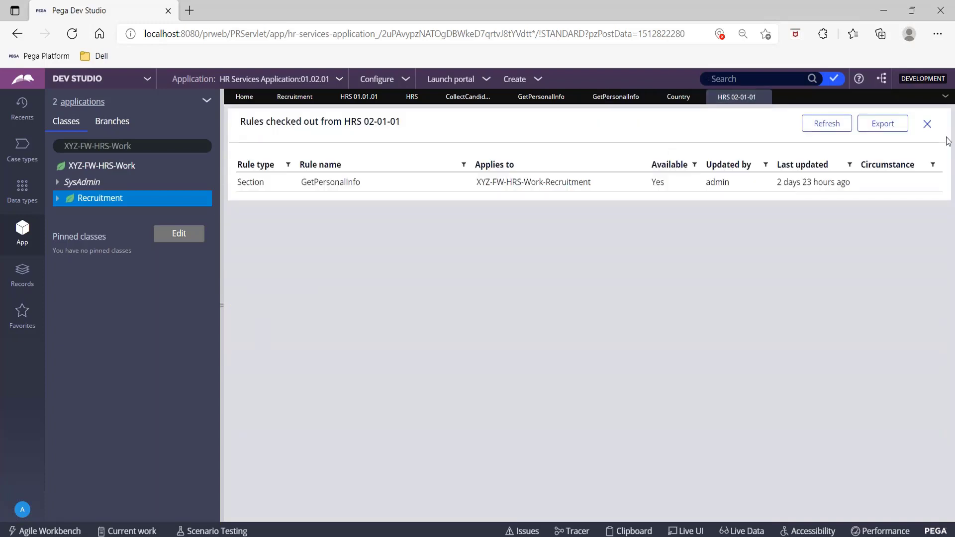
left_click(841, 123)
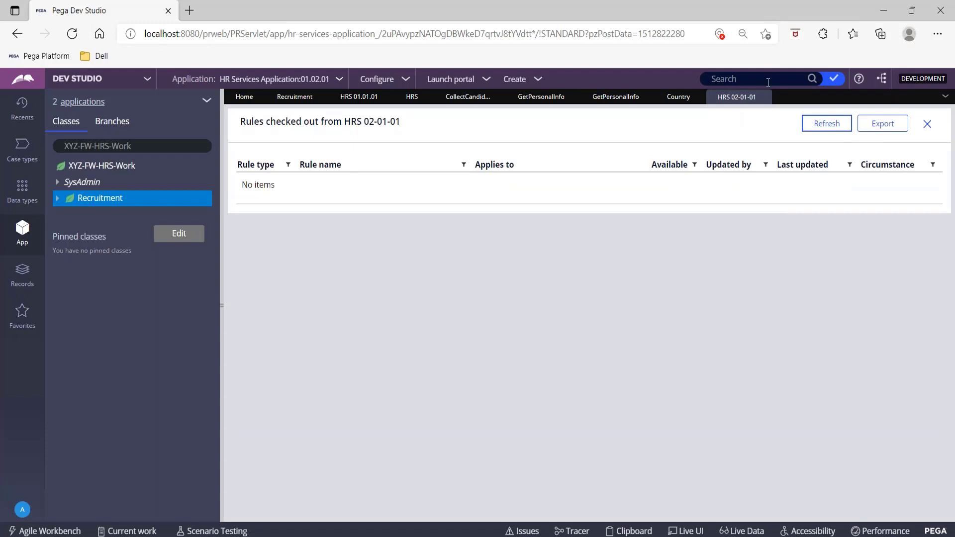
left_click(764, 97)
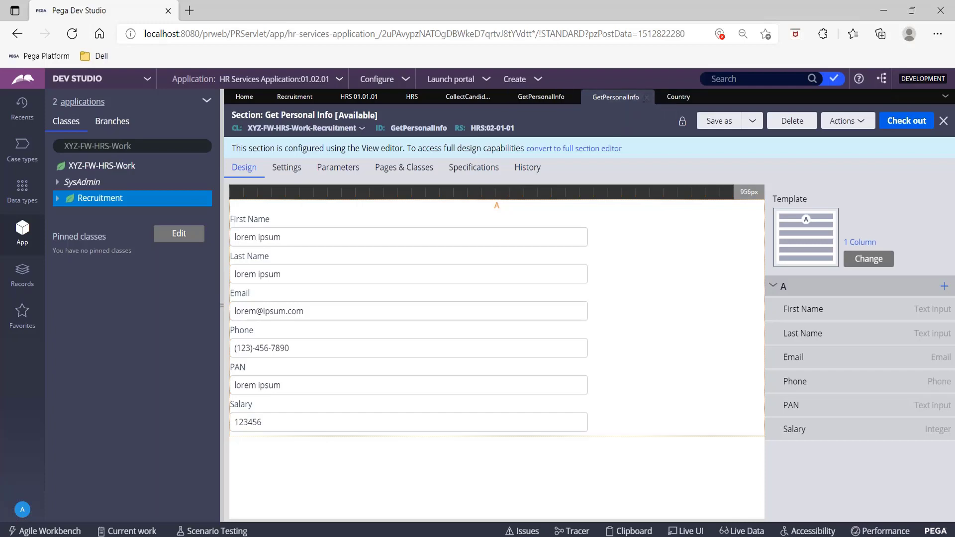
left_click(846, 121)
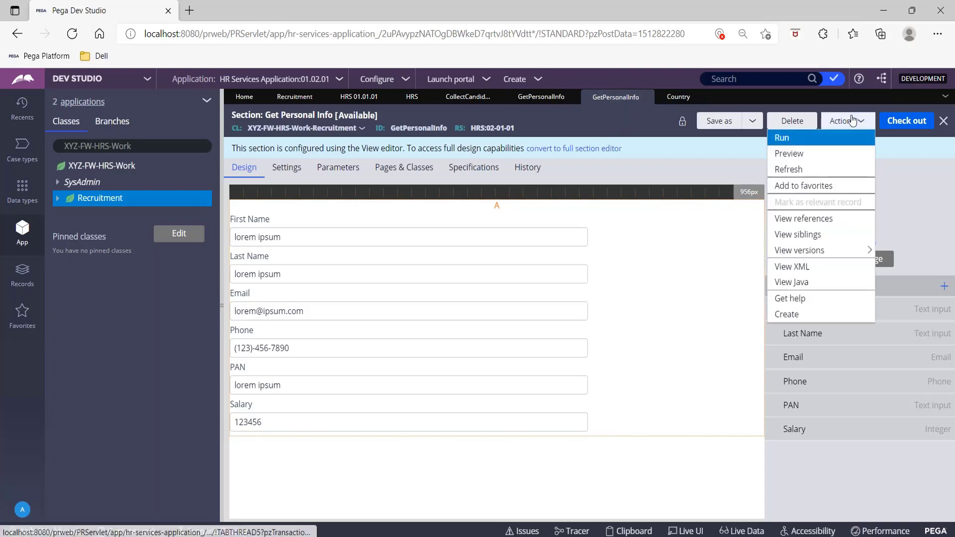
left_click(825, 172)
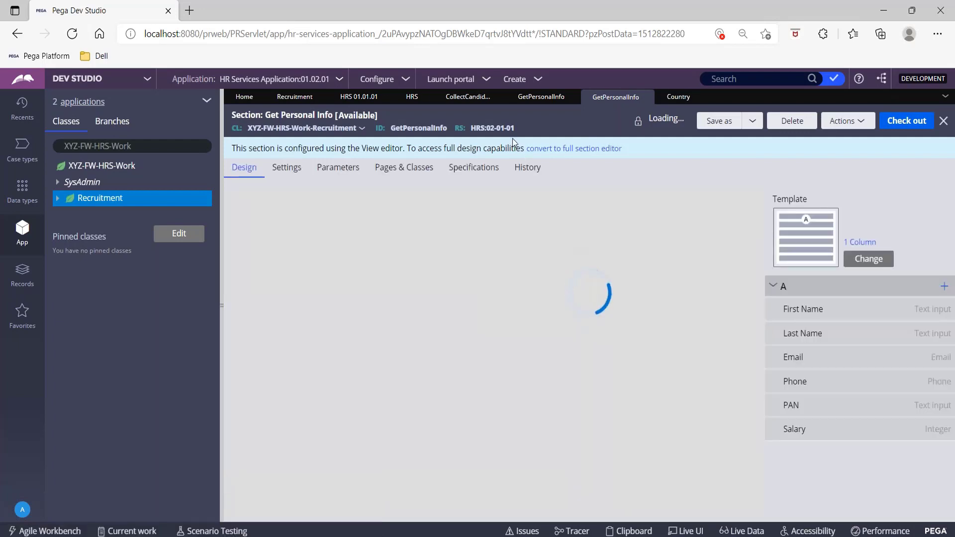
- Refresh the HRS ruleset form to update its version details, and save the ruleset
left_click(404, 100)
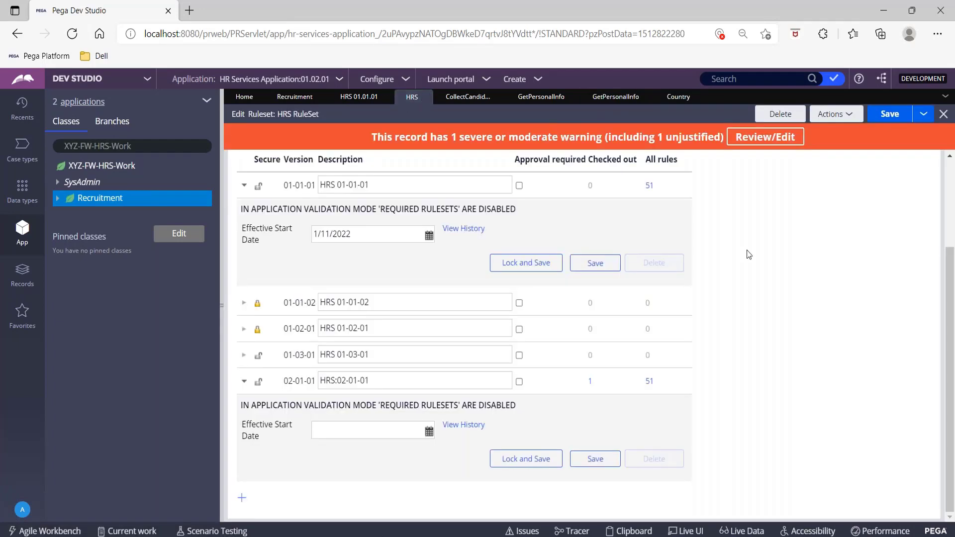
left_click(853, 115)
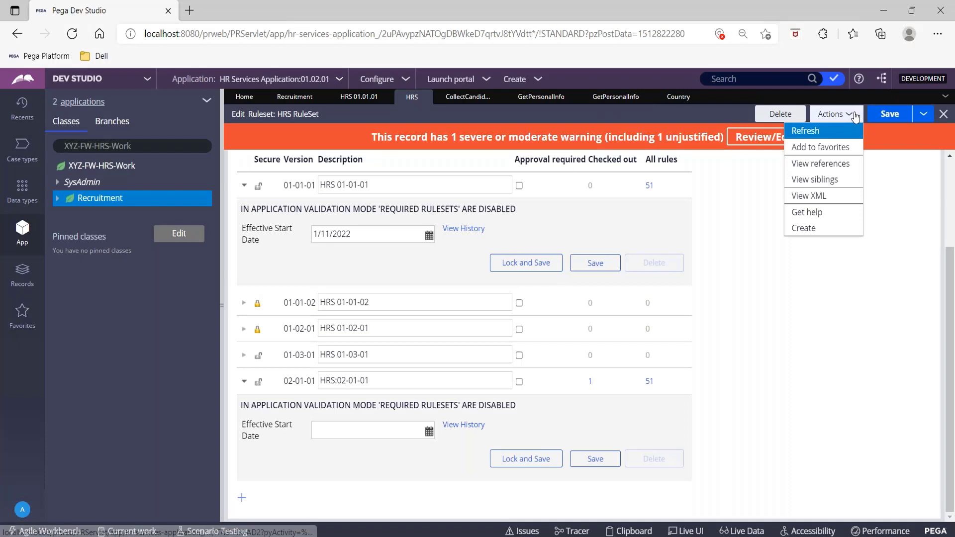
left_click(830, 130)
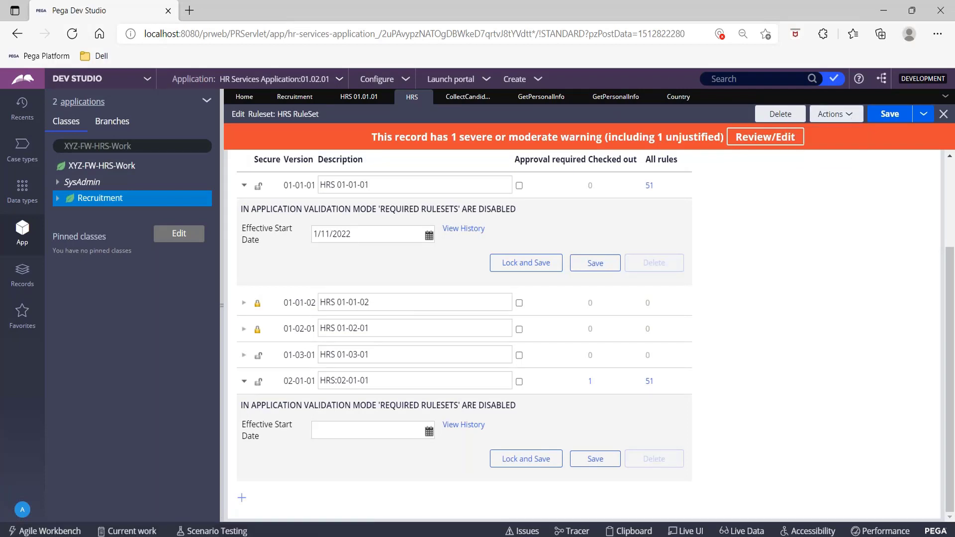
left_click(591, 382)
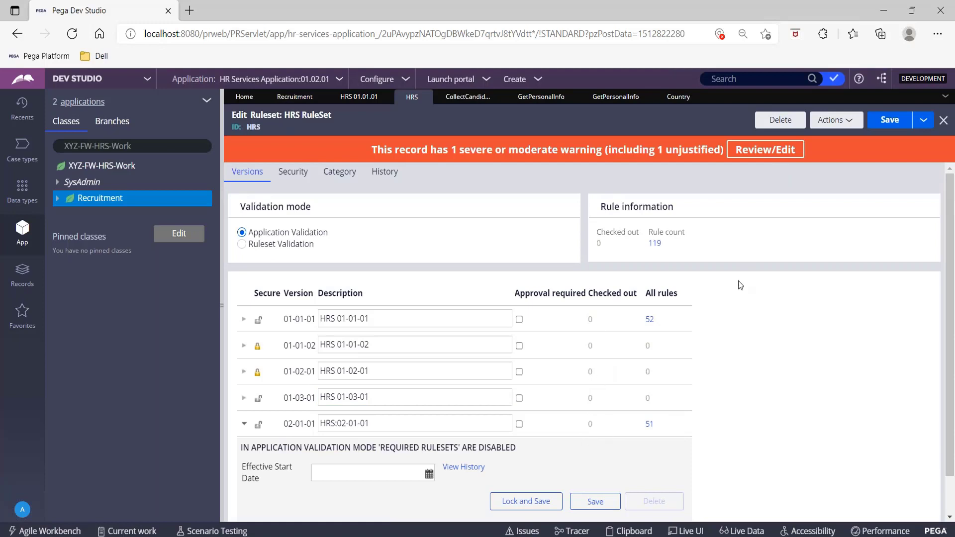
left_click(900, 123)
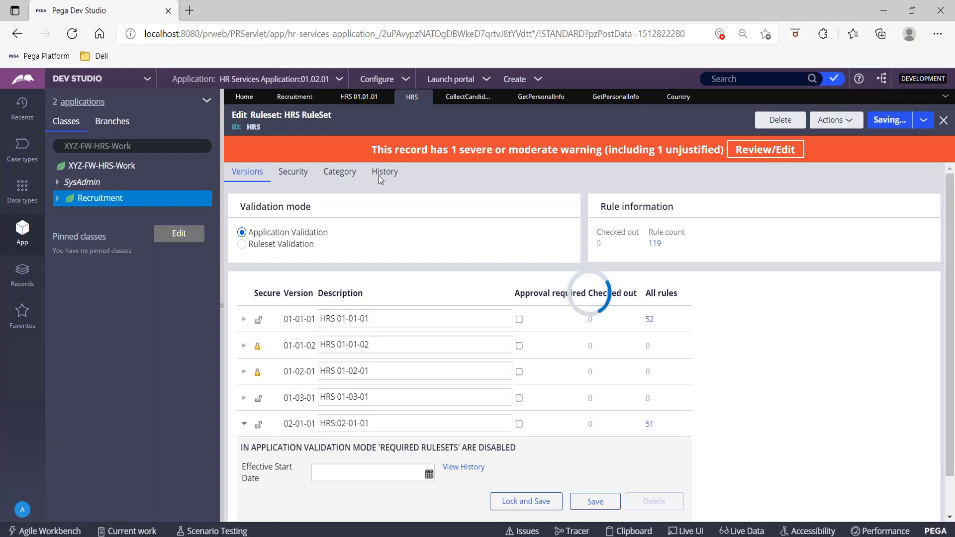
- Reopen the GetPersonalInfo section from the Get Personal Info flow action and convert it to a full section
left_click(537, 98)
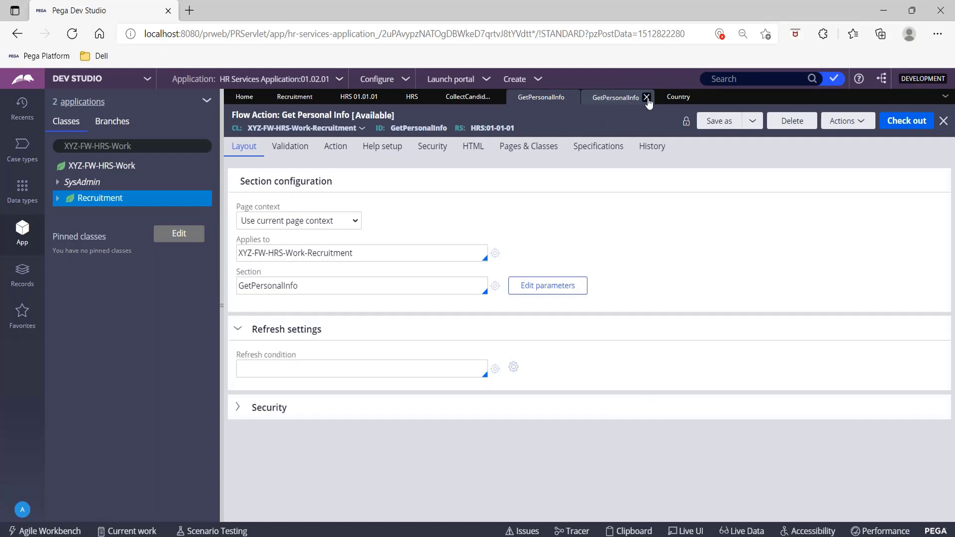
left_click(647, 98)
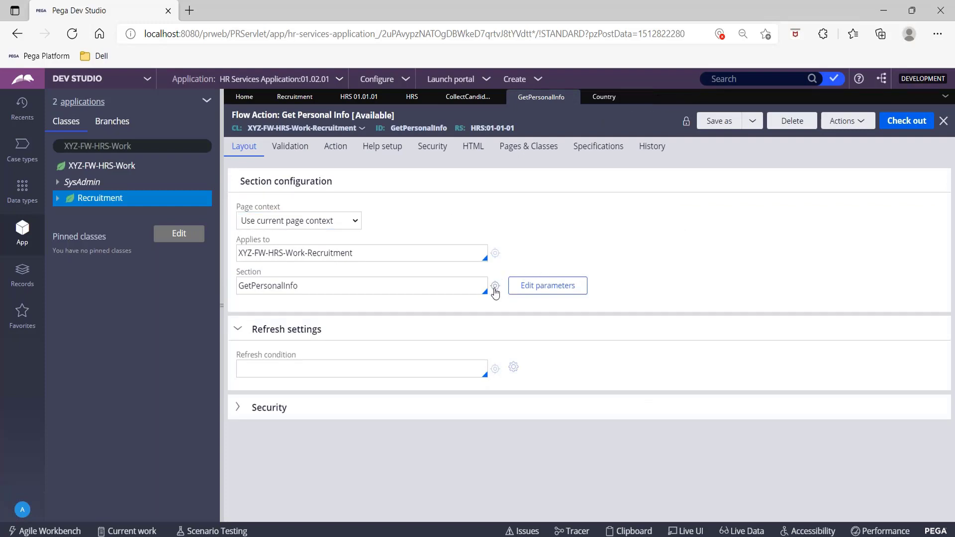
left_click(495, 287)
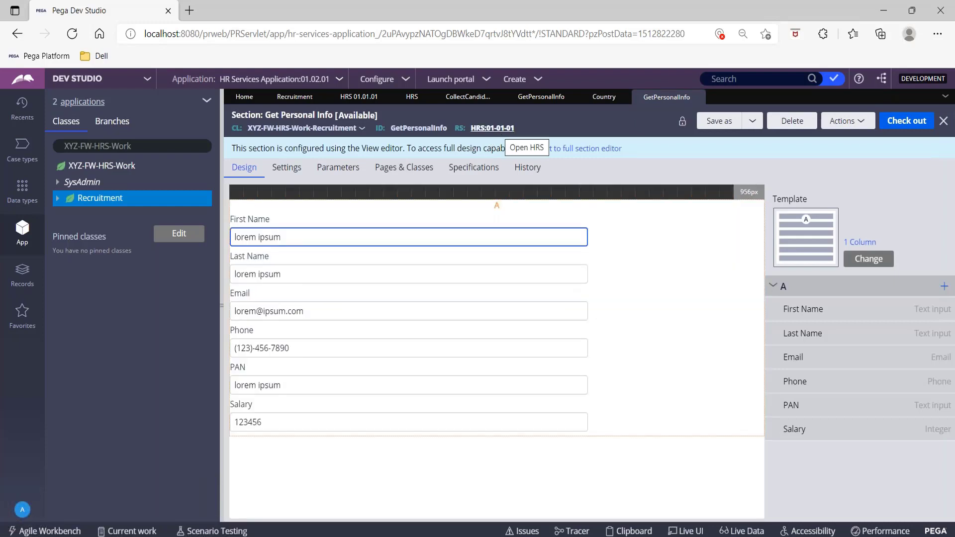
left_click(594, 154)
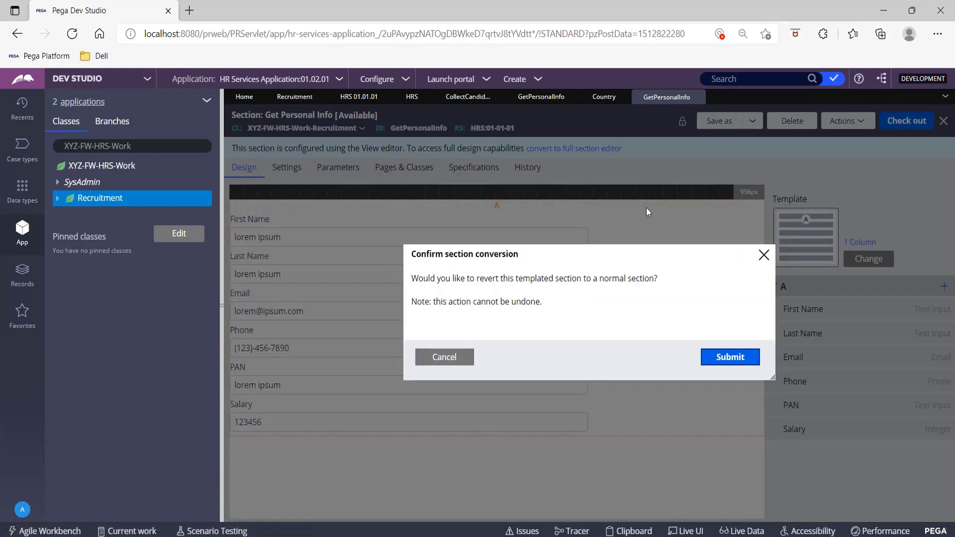
left_click(722, 357)
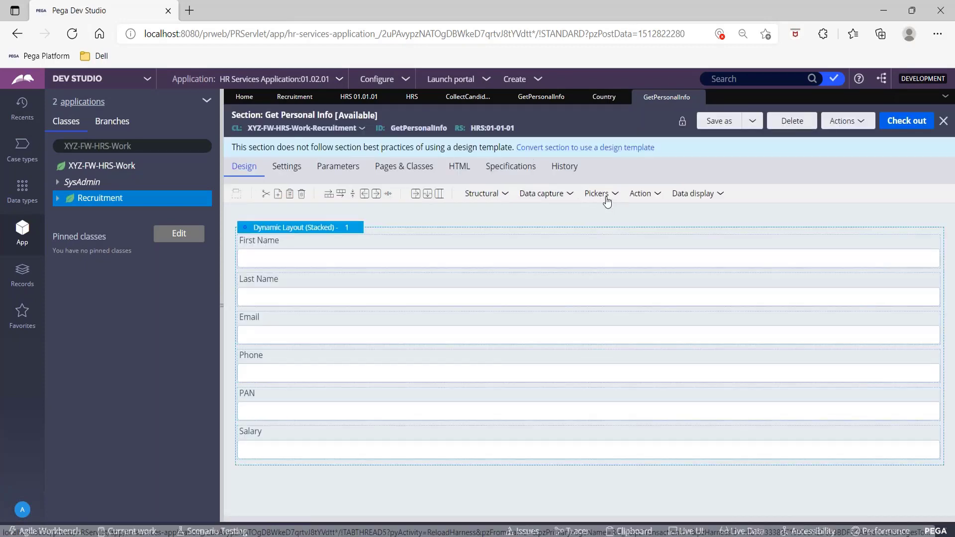
- Add a Dropdown control between the First Name and Last Name fields of the section's stacked layout
left_click(607, 197)
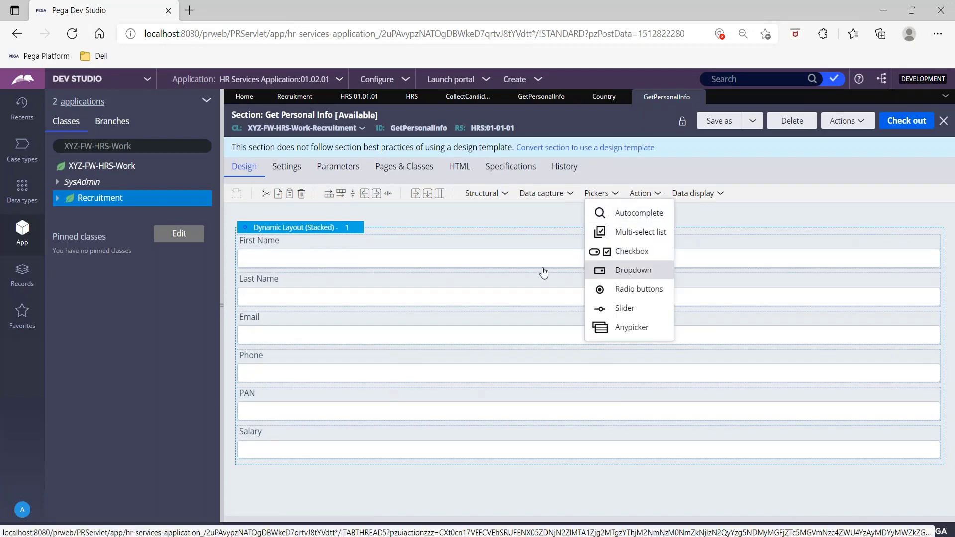
left_click_drag(543, 269, 192, 296)
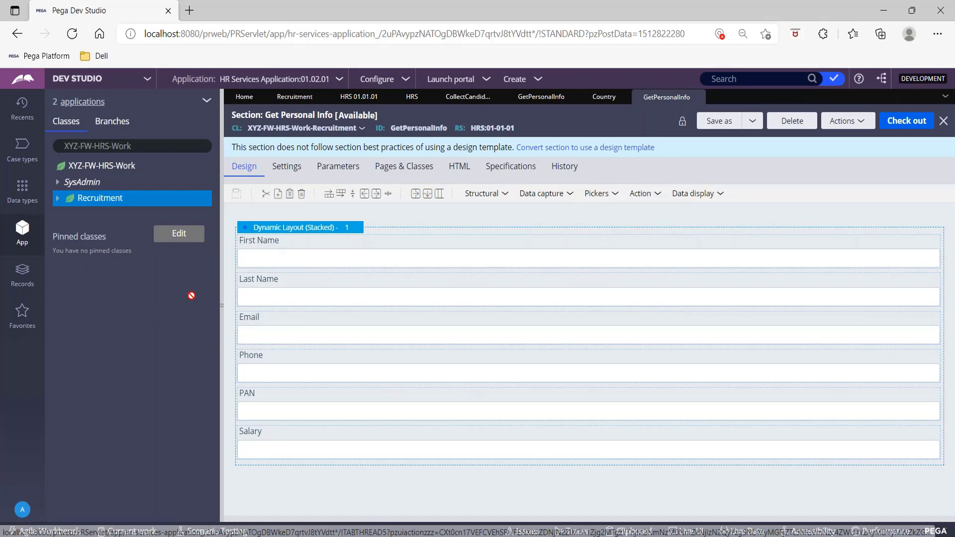
left_click_drag(191, 296, 619, 198)
left_click(615, 194)
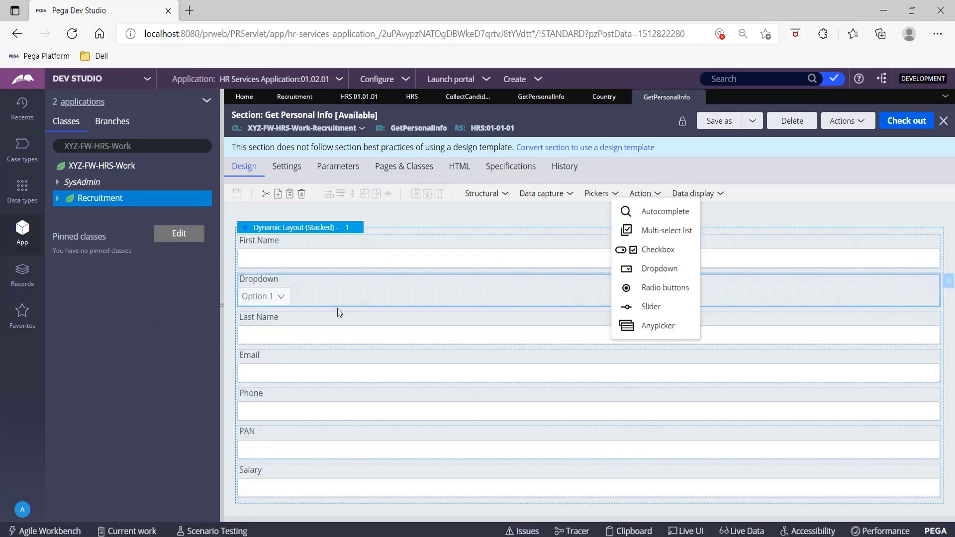
left_click(334, 290)
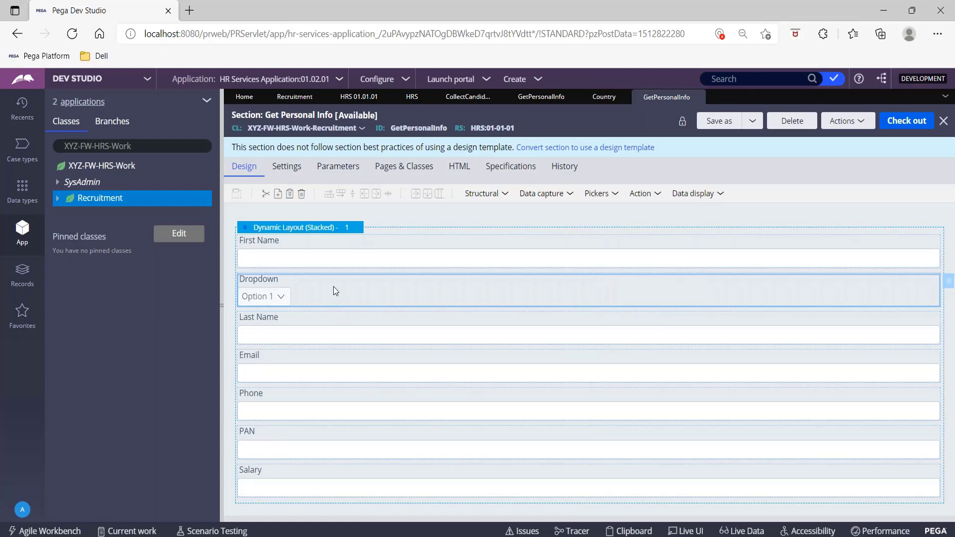
- Bind the new dropdown to the .Country property in its cell properties and submit the change
double_click(333, 287)
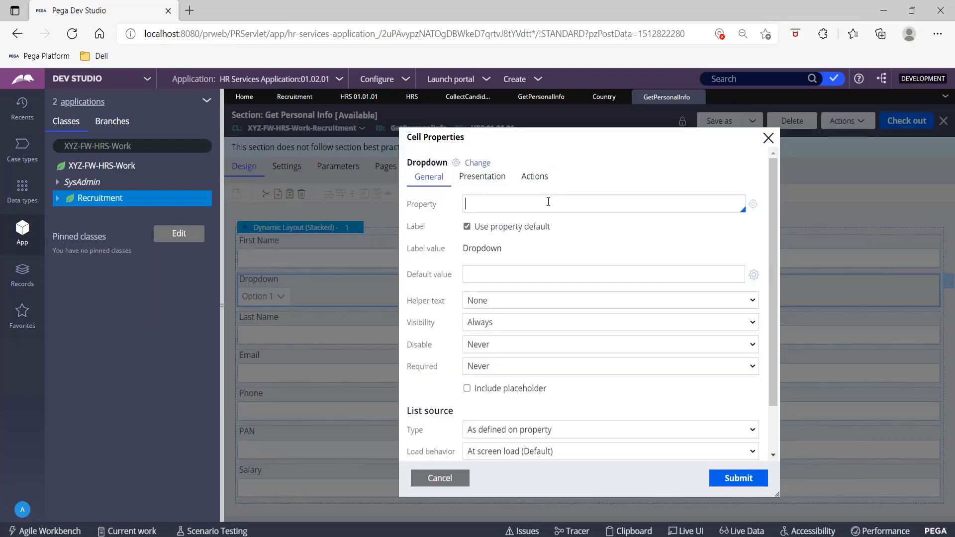
type(".Country")
key("Return")
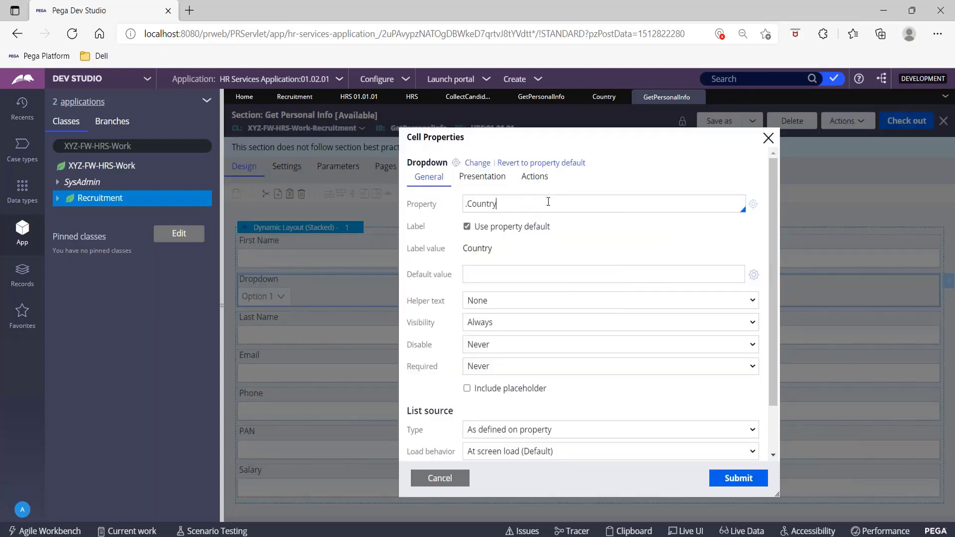
left_click(738, 478)
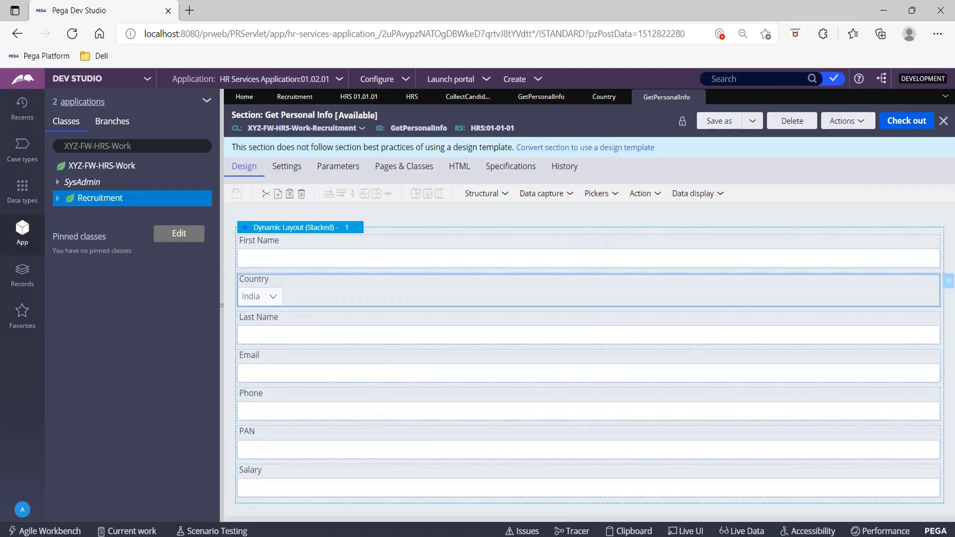
- Turn off the Use check-out option in the HRS ruleset's security settings, save the ruleset, and recheck the Country property and Get Personal Info flow action
left_click(605, 98)
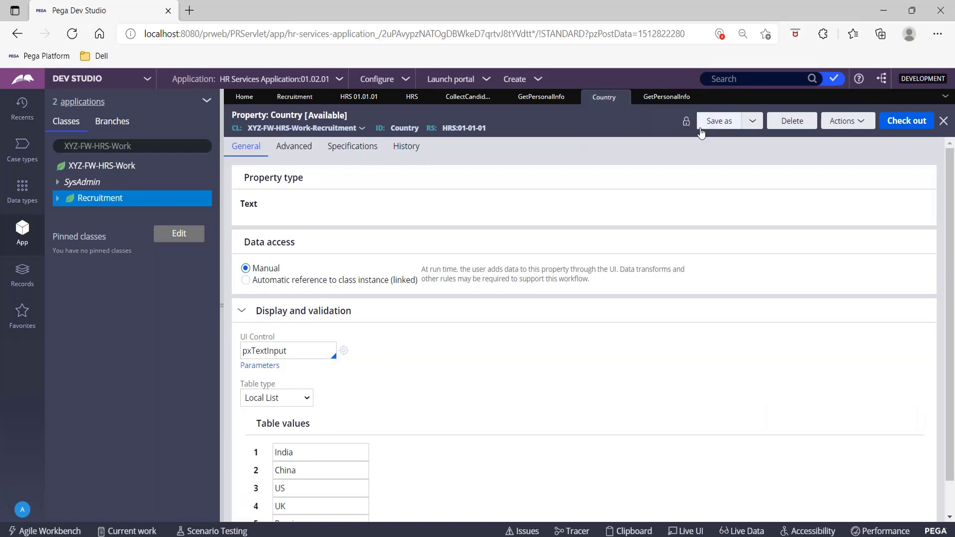
left_click(398, 96)
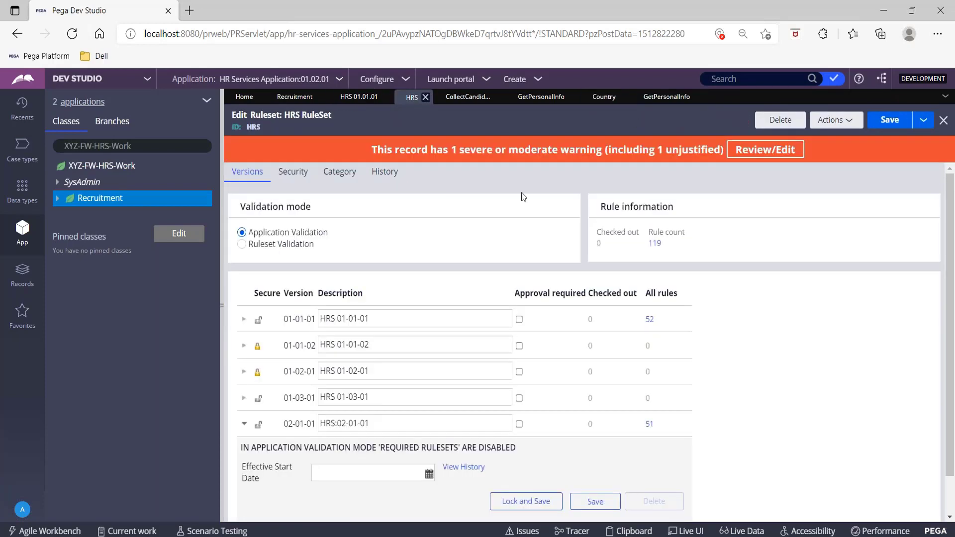
left_click(334, 185)
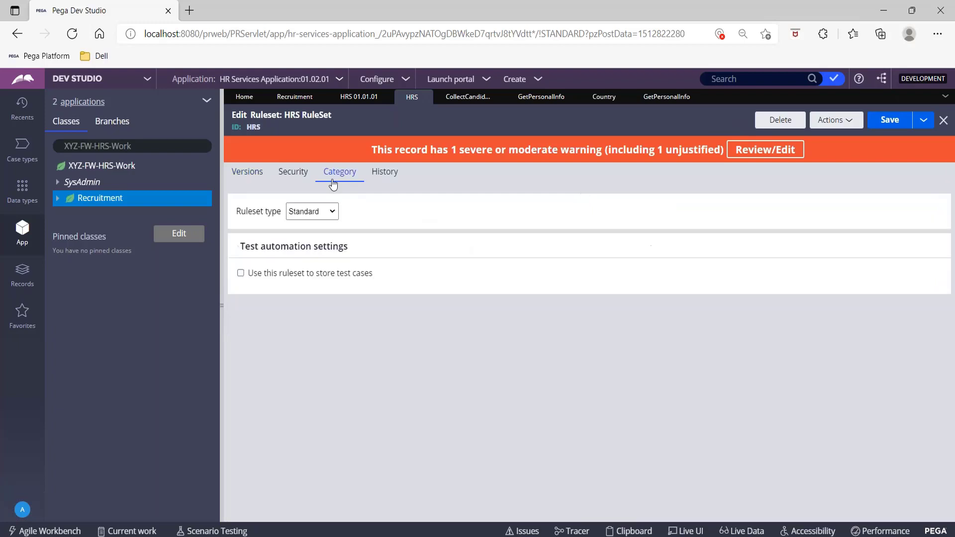
left_click(293, 182)
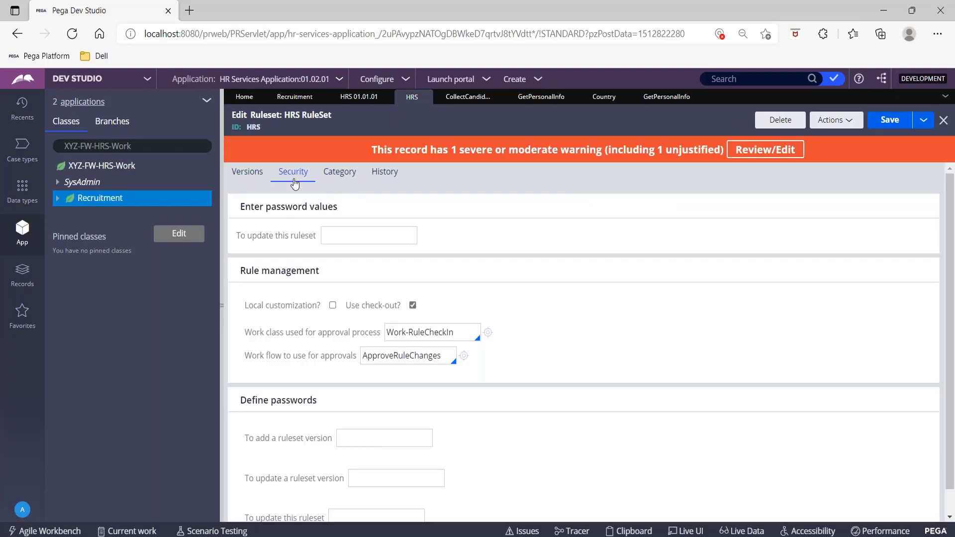
left_click(413, 306)
left_click(893, 124)
left_click(603, 97)
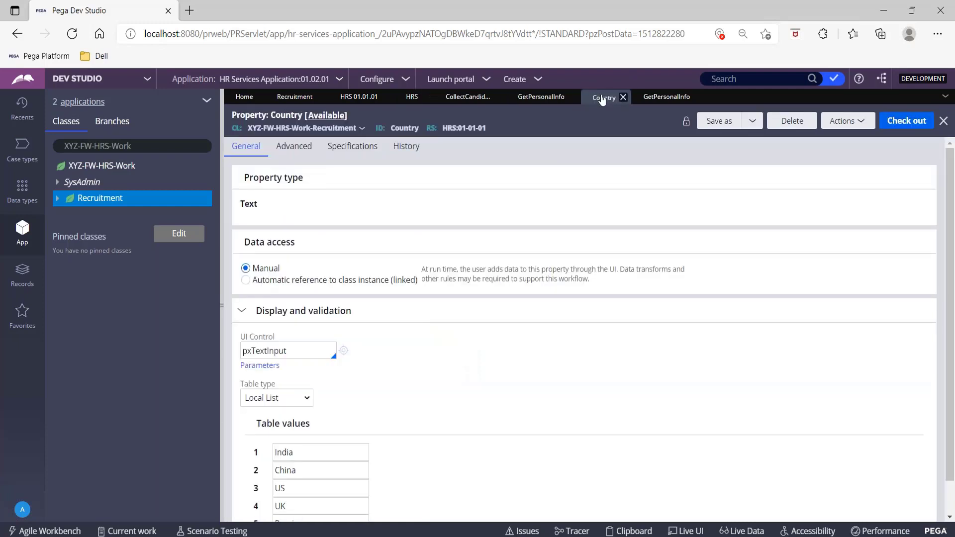
left_click(540, 98)
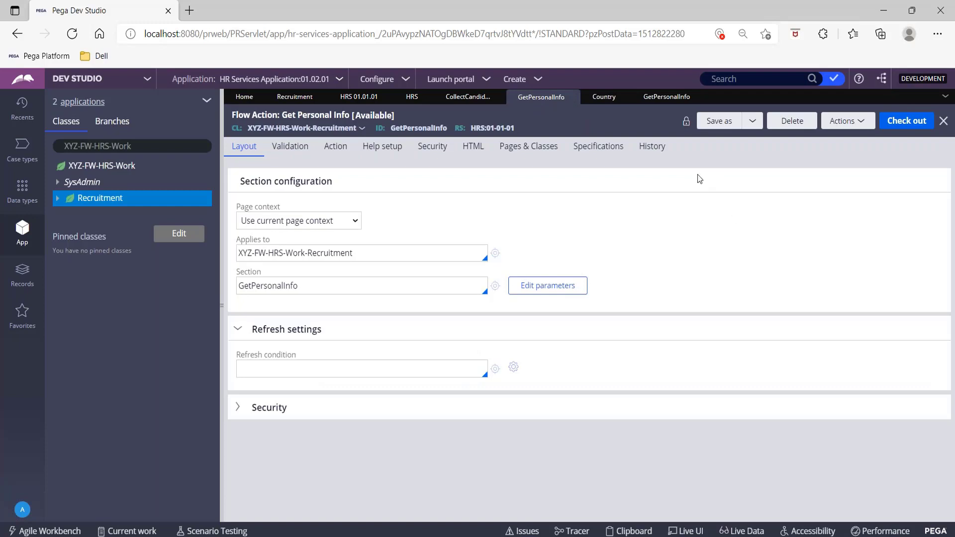
left_click(604, 99)
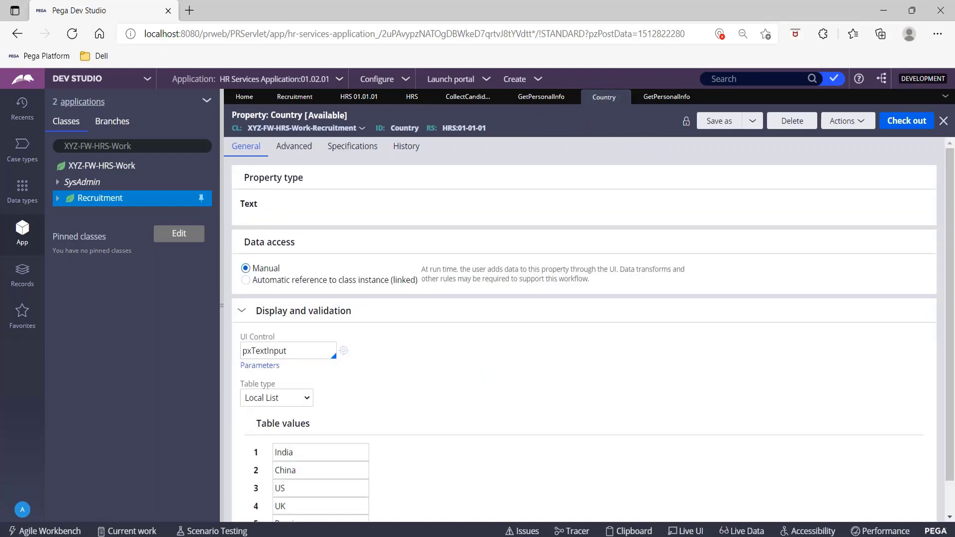
- Save and run the Recruitment case type, and advance the new case past its Create step
left_click(298, 98)
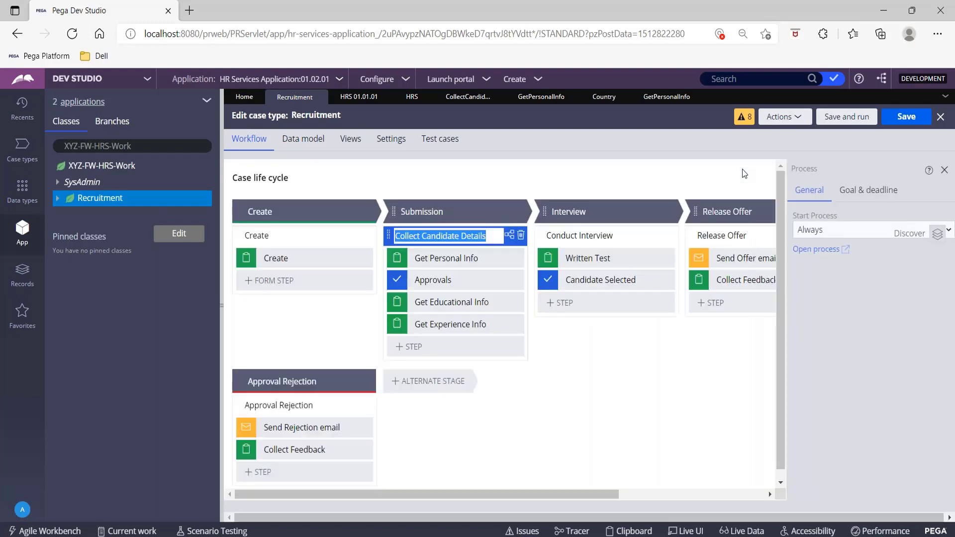
left_click(844, 121)
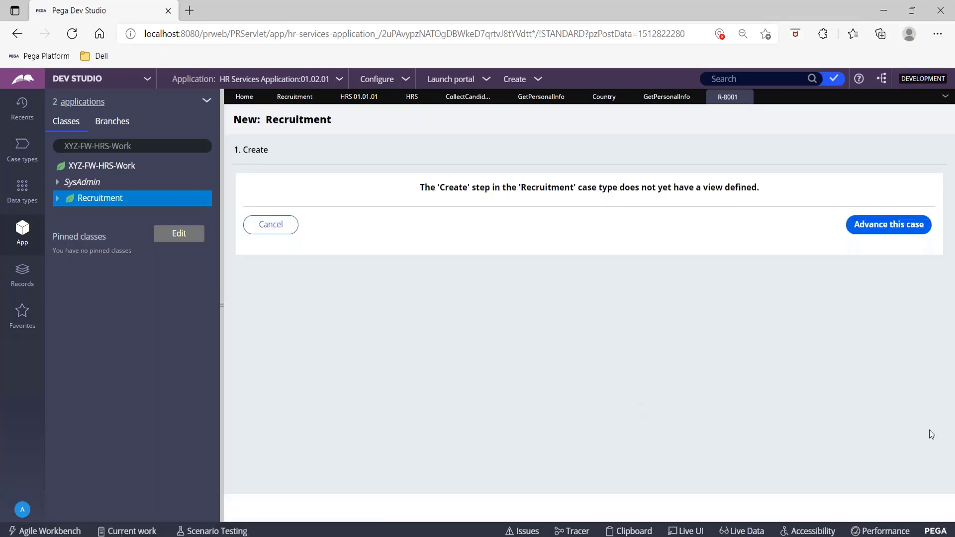
left_click(872, 225)
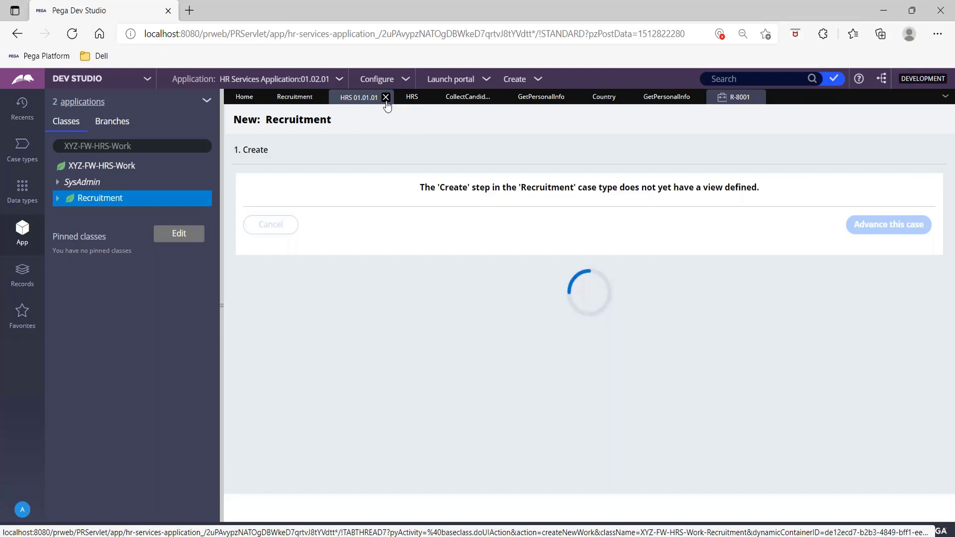
- Close the open HRS 01.01.01, Collect Candidate Details, Get Personal Info flow action, HRS ruleset and Recruitment case type records
left_click(386, 98)
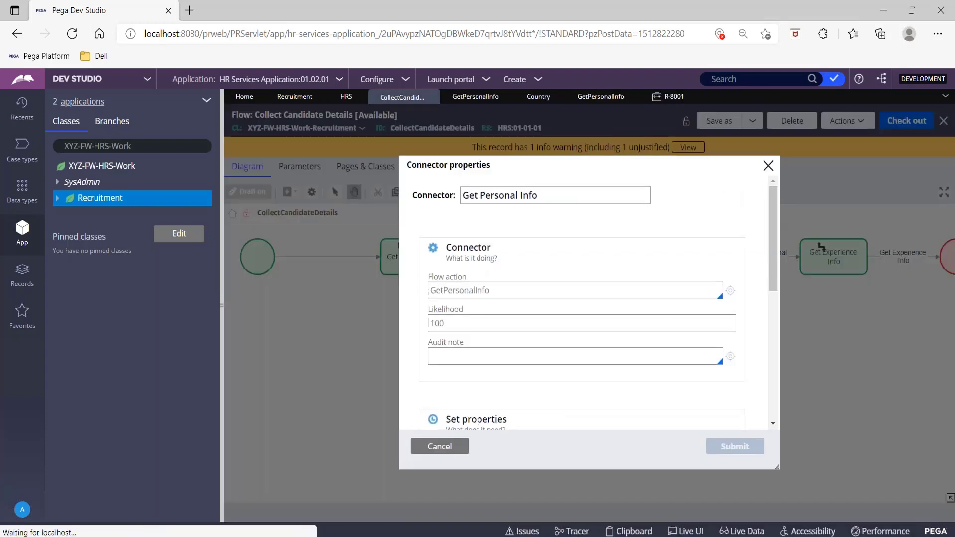
left_click(433, 97)
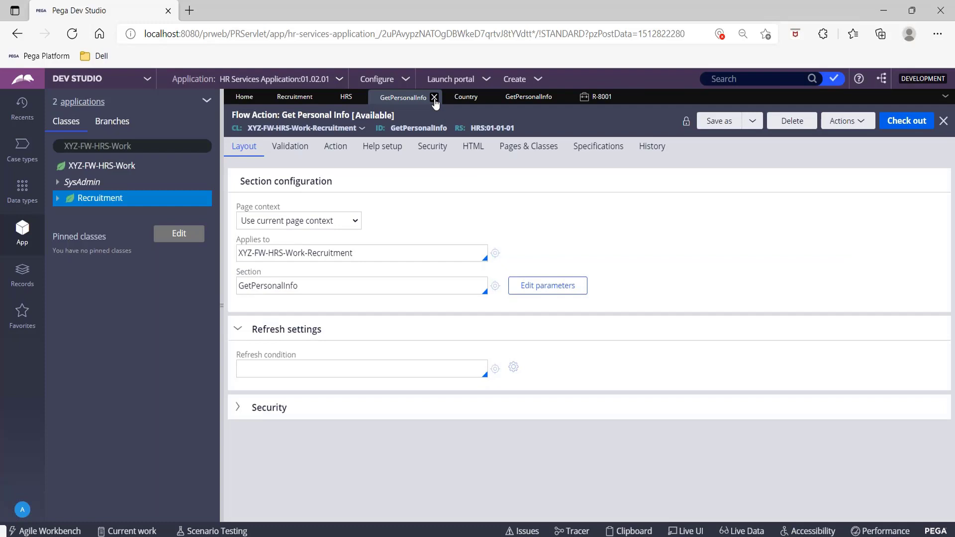
left_click(434, 98)
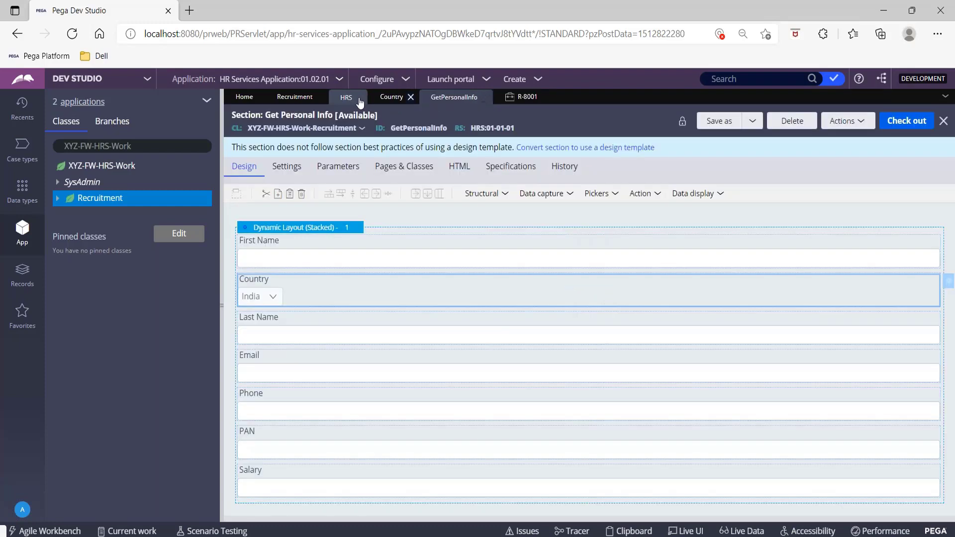
left_click(360, 97)
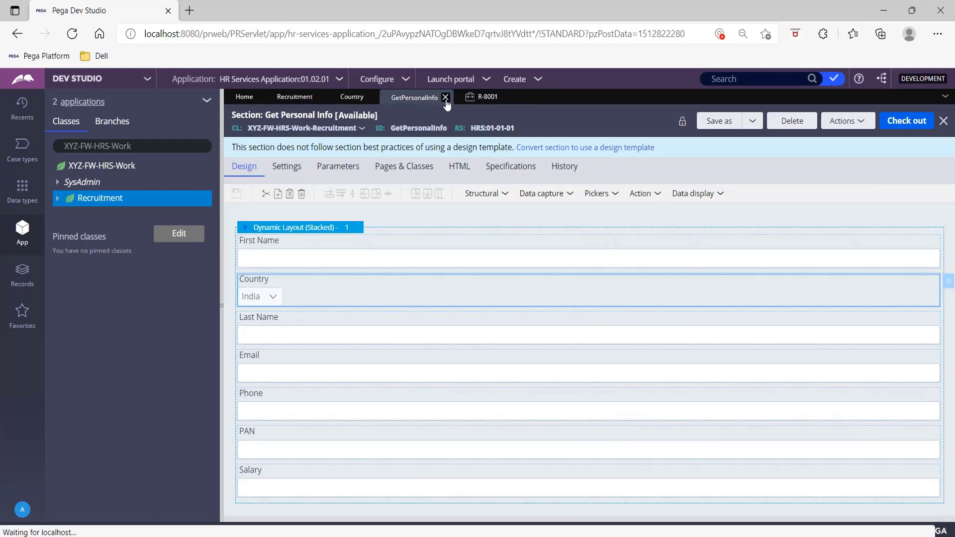
left_click(476, 100)
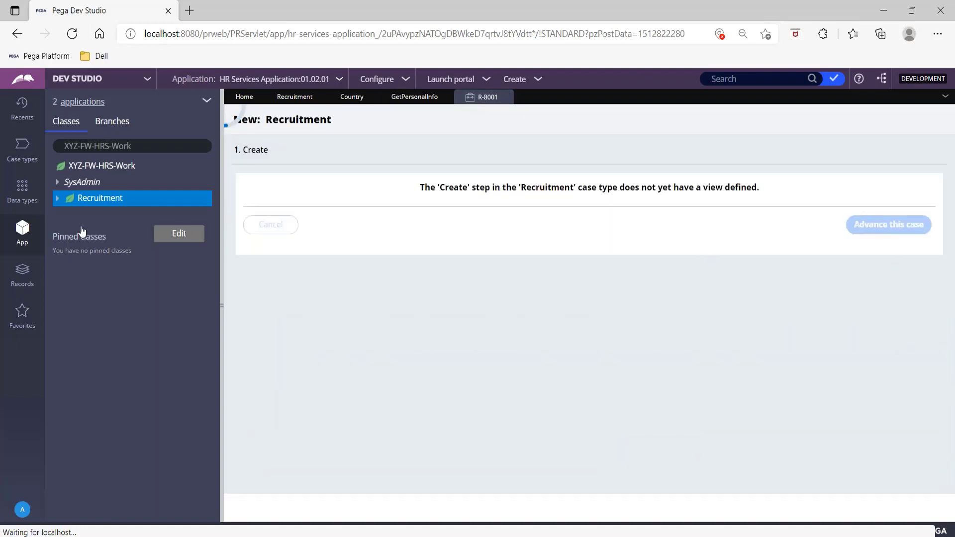
left_click(321, 98)
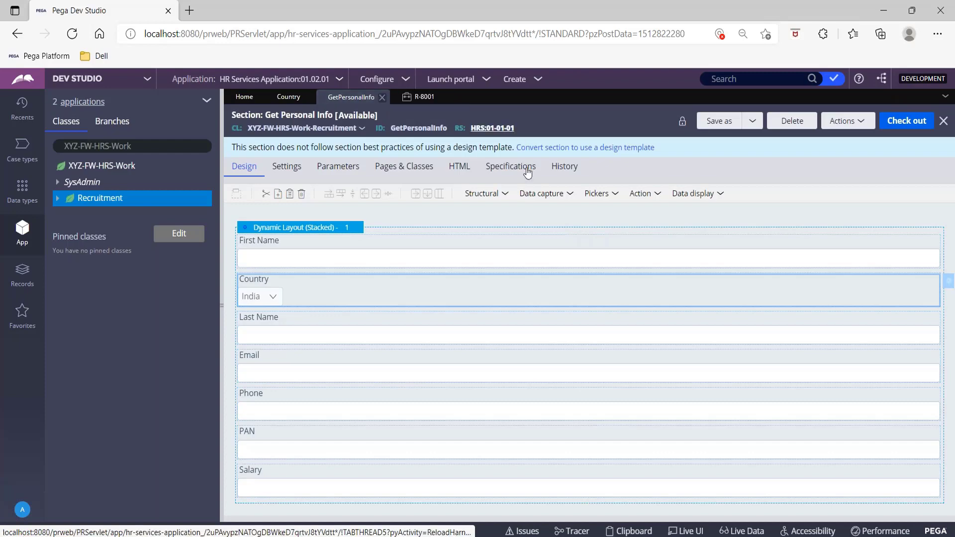
- Try to close all remaining open records, and reload Dev Studio
left_click(407, 96)
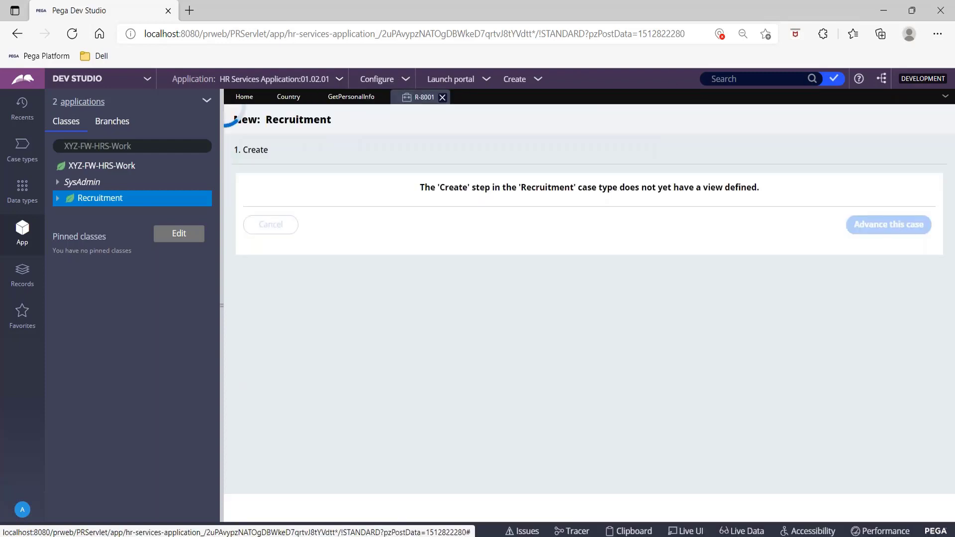
left_click(946, 98)
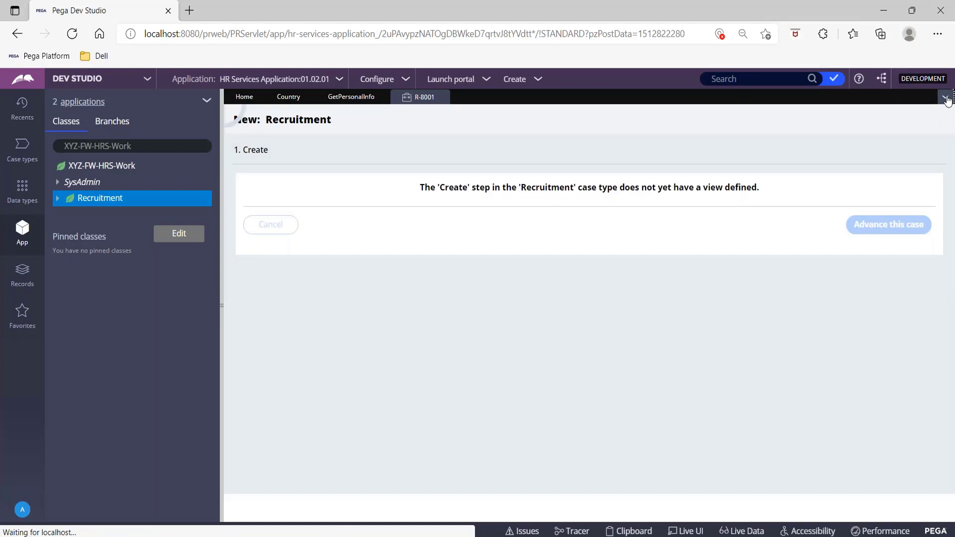
left_click(946, 98)
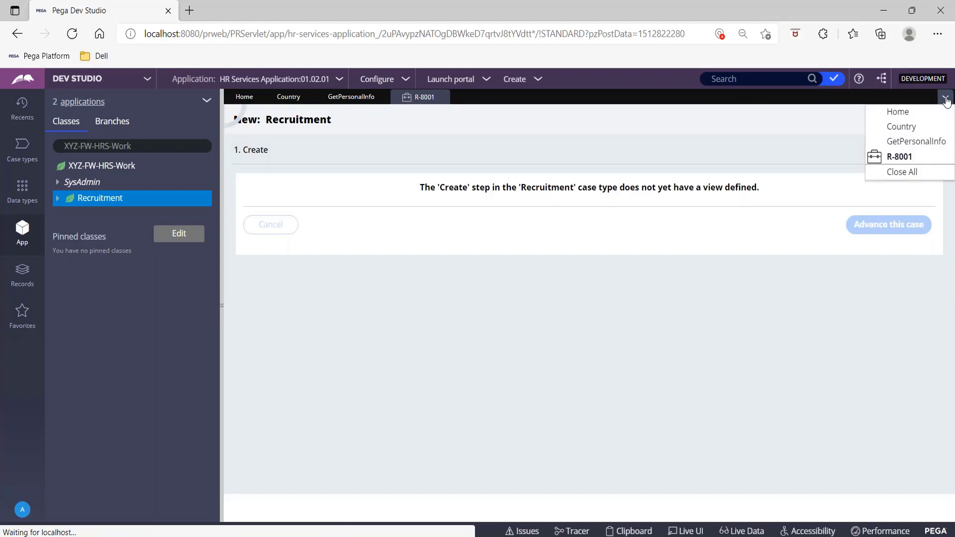
left_click(891, 175)
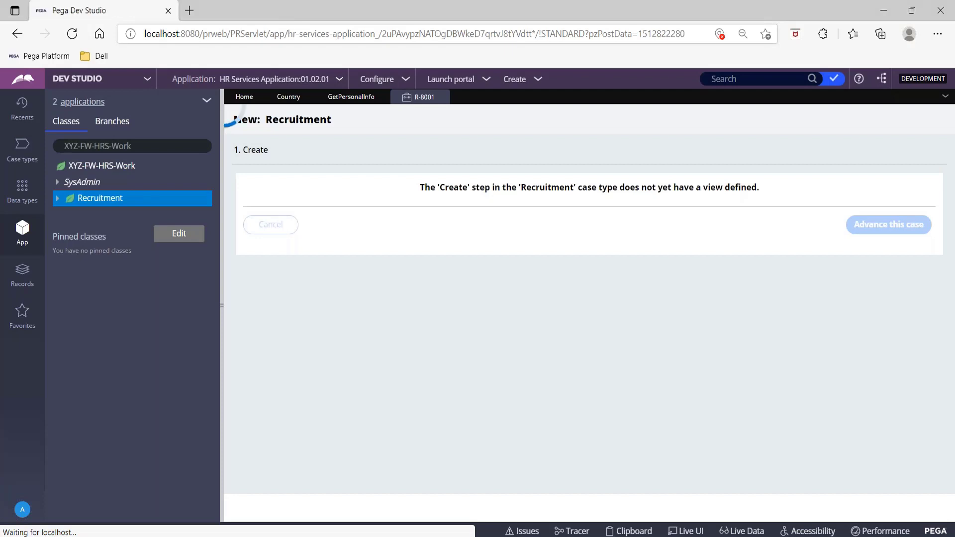
left_click(273, 34)
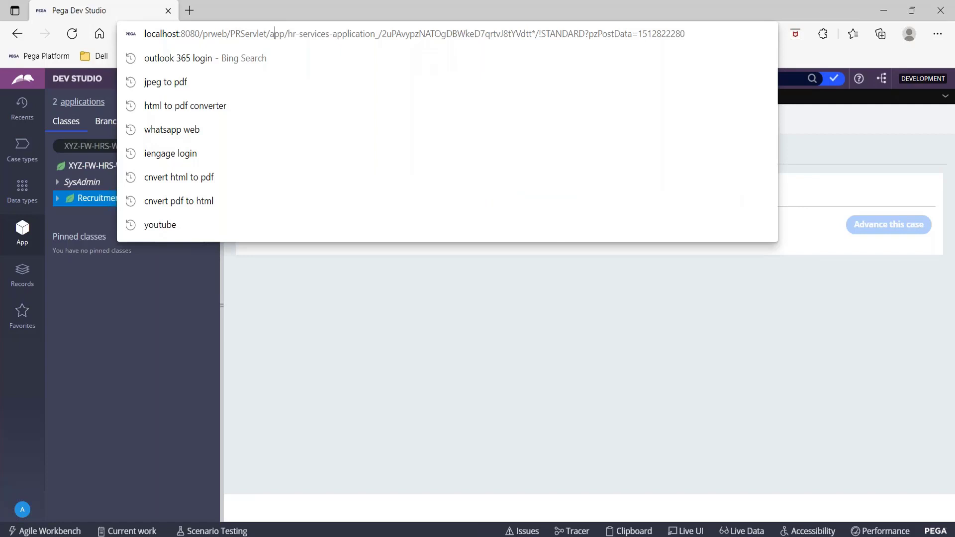
key("Return")
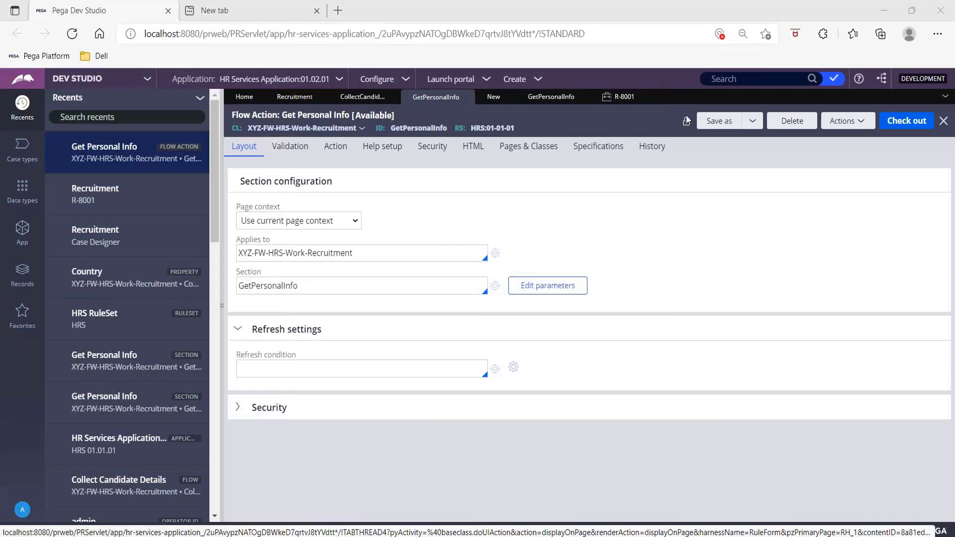
- Open the new Recruitment case and examine which fields its Get Personal Info form contains
left_click(611, 101)
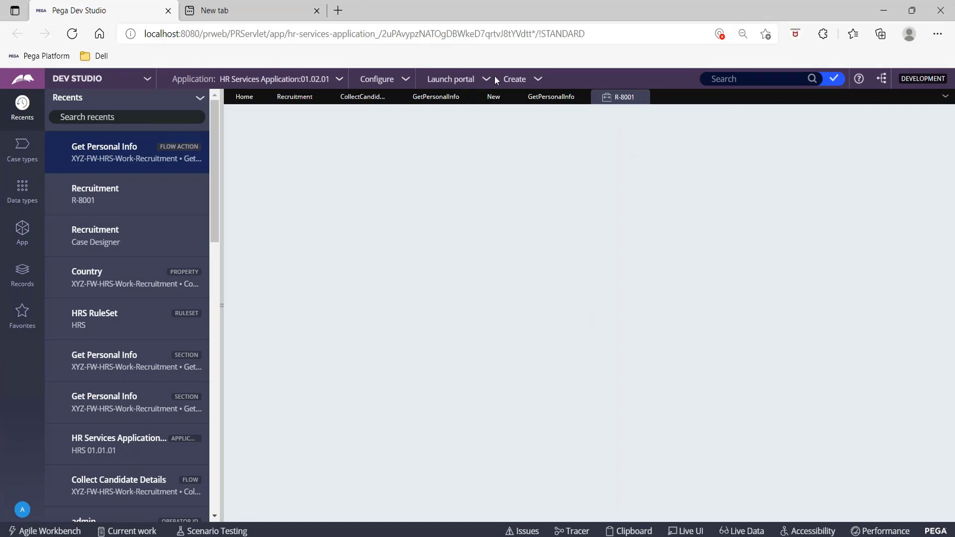
left_click(535, 83)
left_click(537, 82)
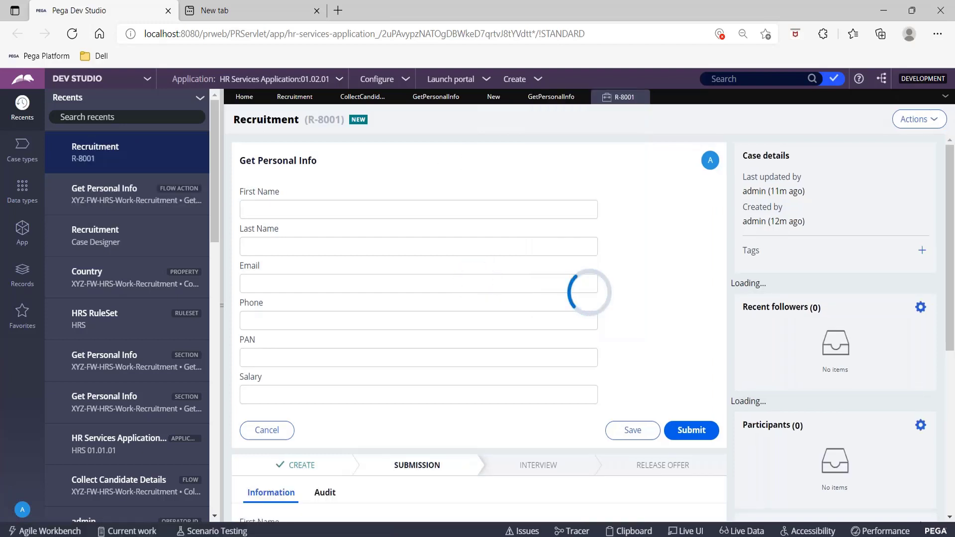
left_click(544, 98)
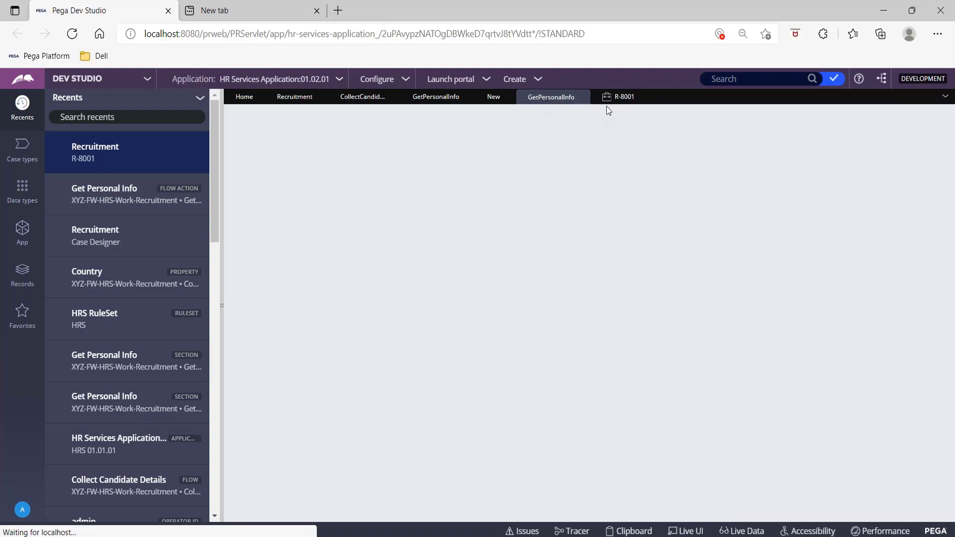
left_click(617, 98)
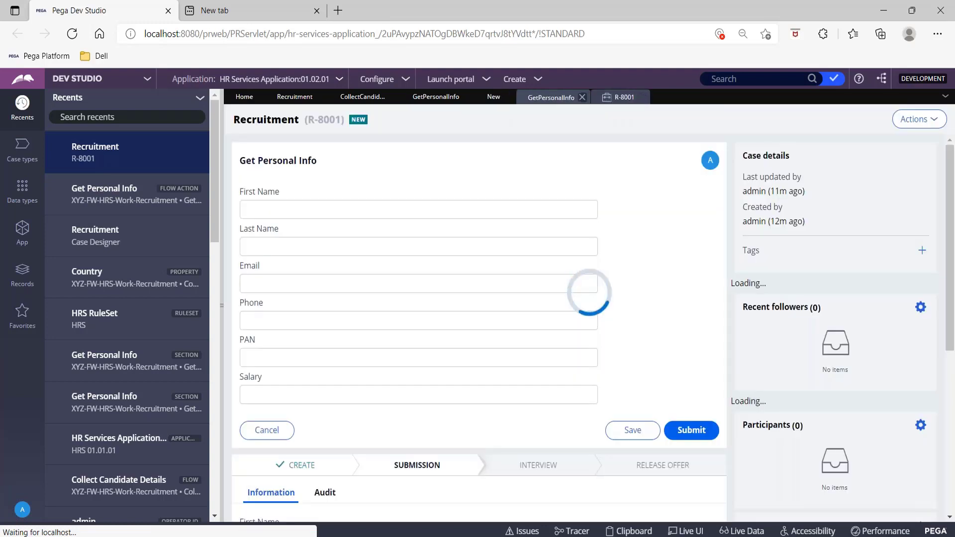
- In the Get Personal Info section, add a Dropdown control between the First Name and Last Name fields
left_click(532, 100)
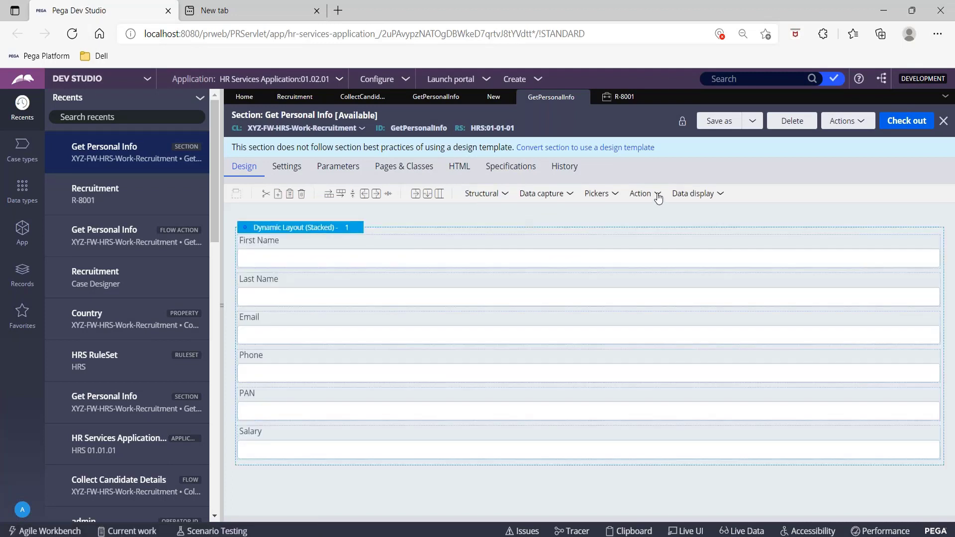
left_click(612, 196)
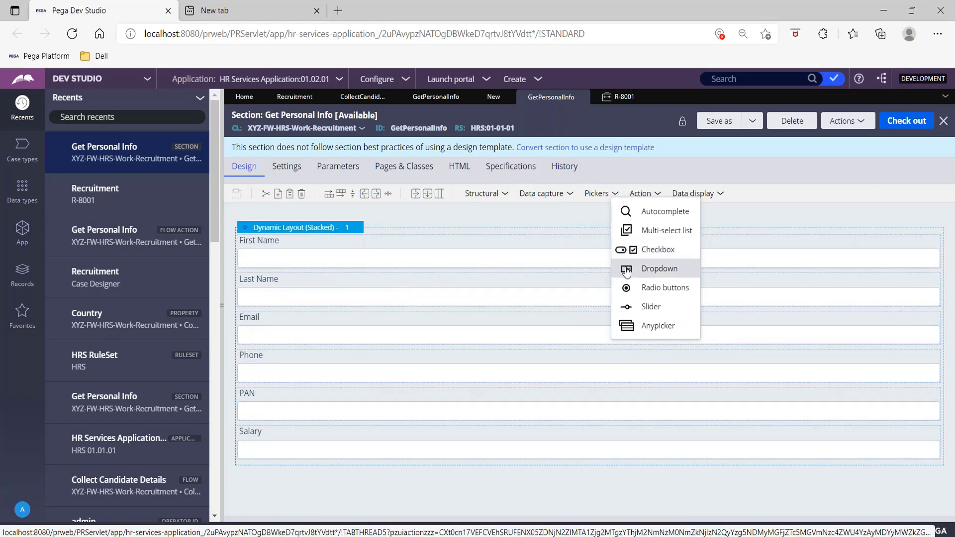
left_click(652, 270)
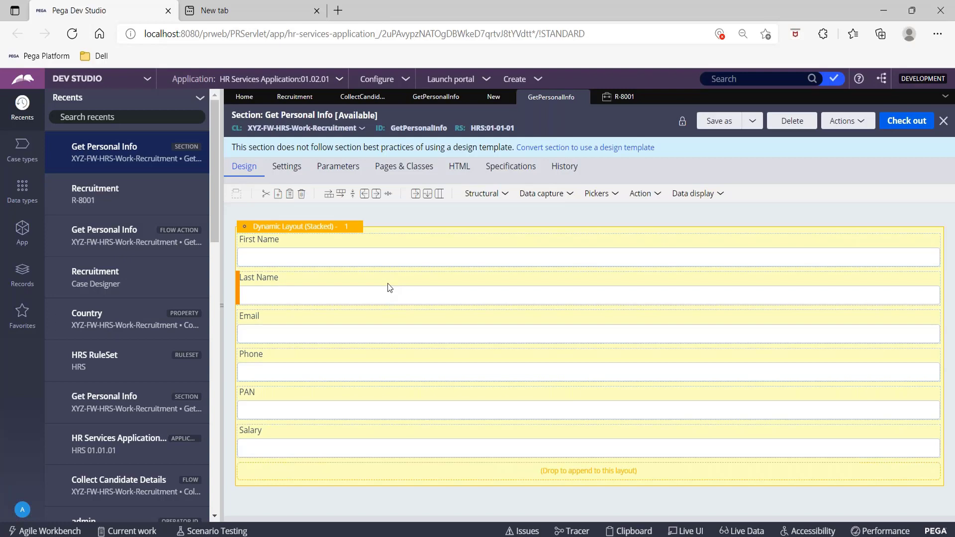
left_click(390, 287)
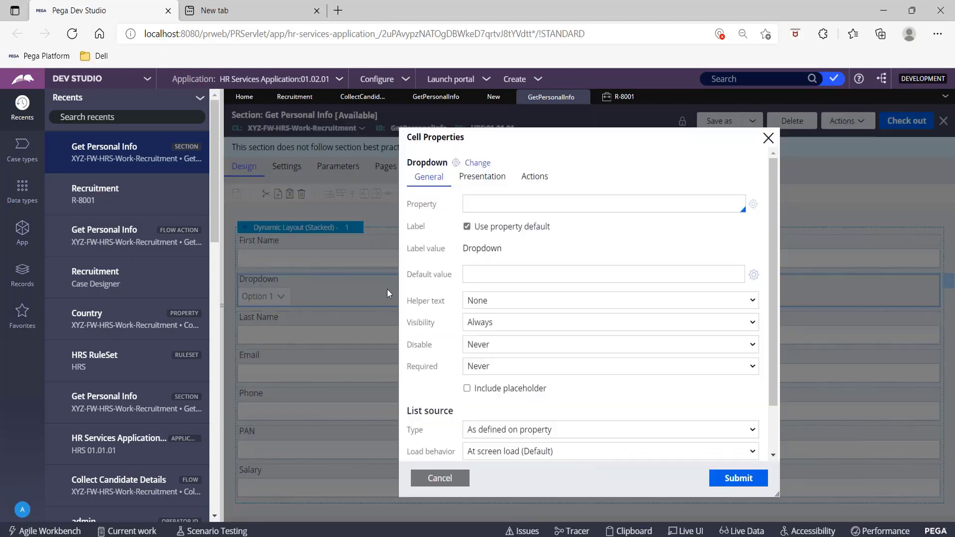
- Bind the dropdown to the .Country property in its cell properties and submit the change
type(".")
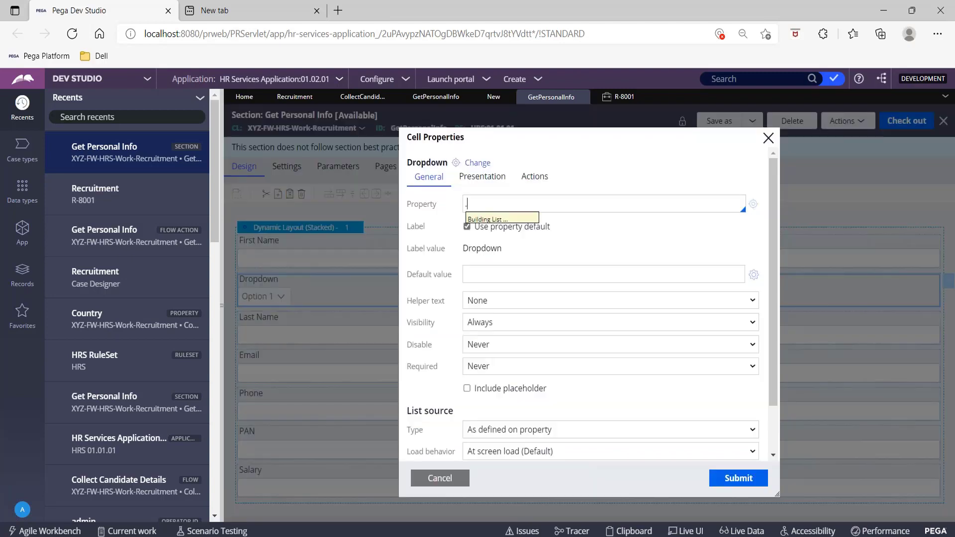
type("Coun")
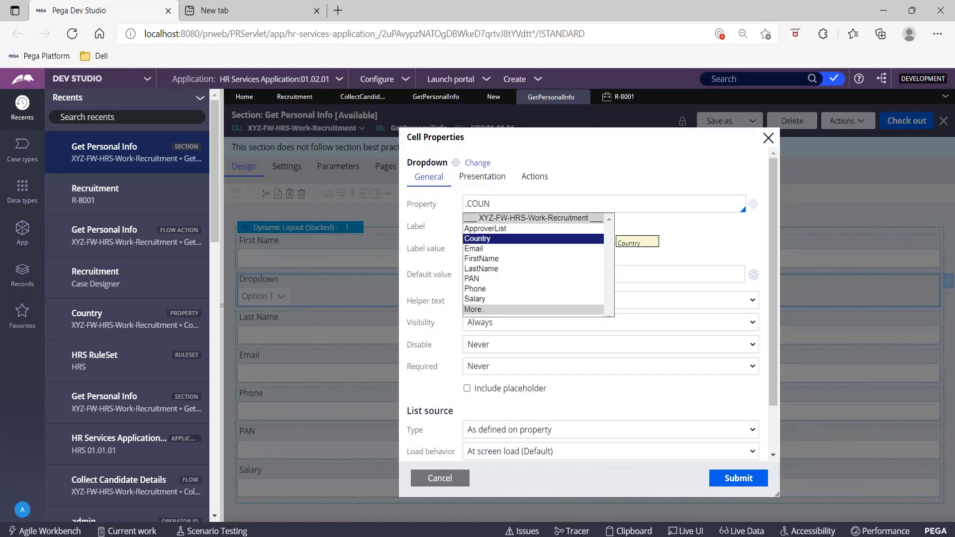
left_click(493, 228)
left_click(743, 480)
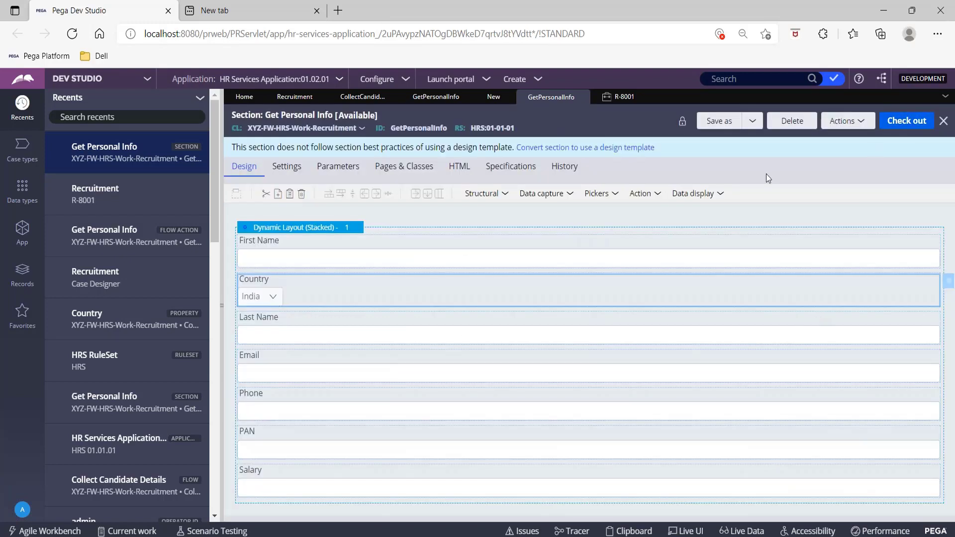
- Check out the Get Personal Info section with the Country dropdown and save it
left_click(903, 124)
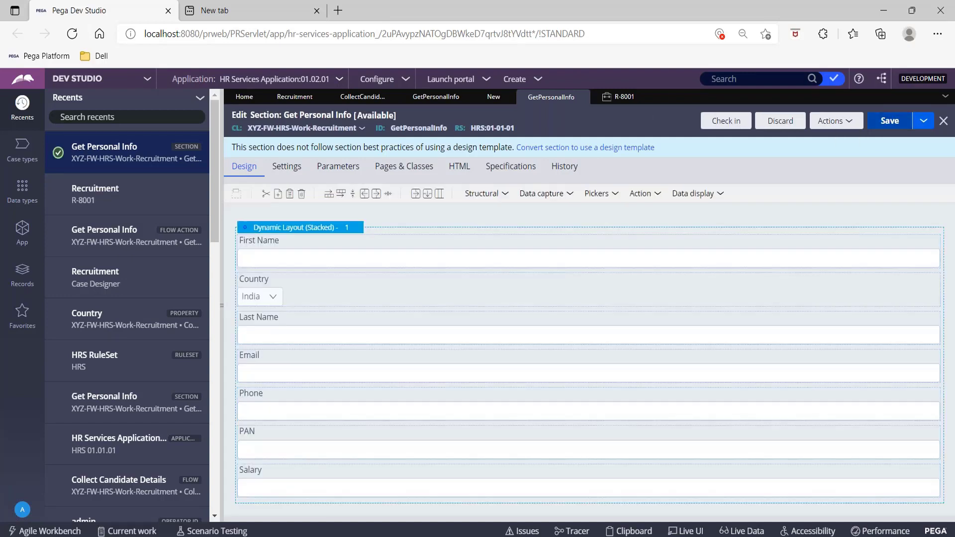
left_click(890, 120)
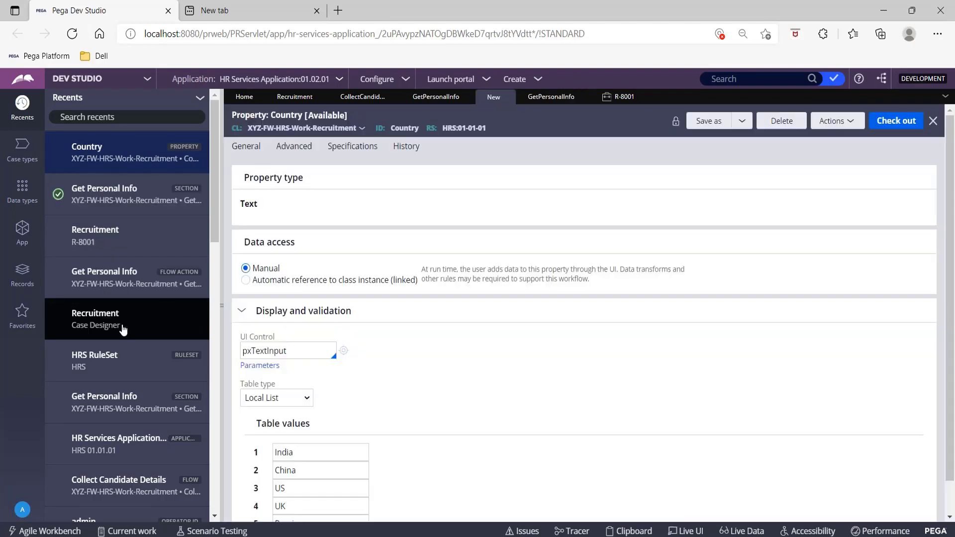
- Check out the Country property rule for editing
left_click(920, 126)
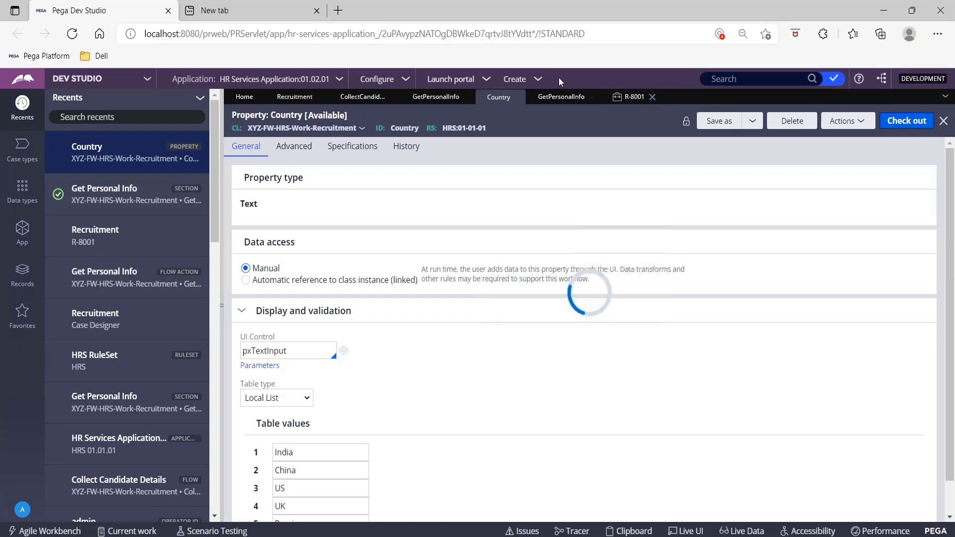
- Create a new Recruitment case, advance it to Get Personal Info, and examine the options offered by the Country dropdown
left_click(539, 81)
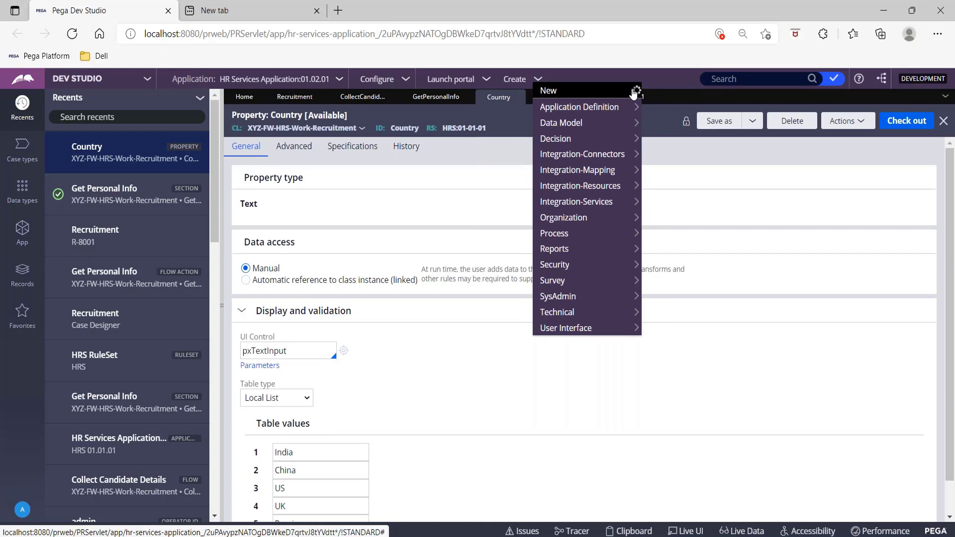
mouse_move(633, 94)
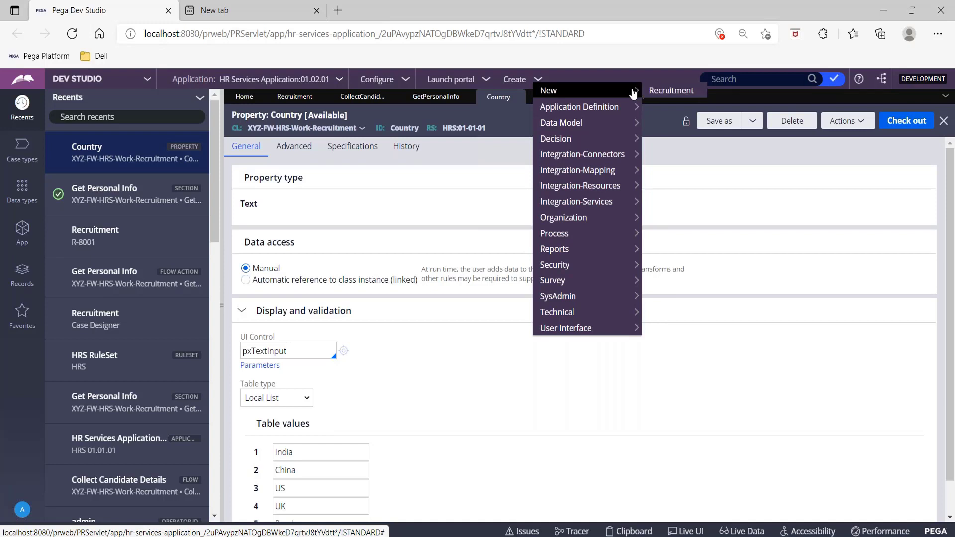
left_click(669, 91)
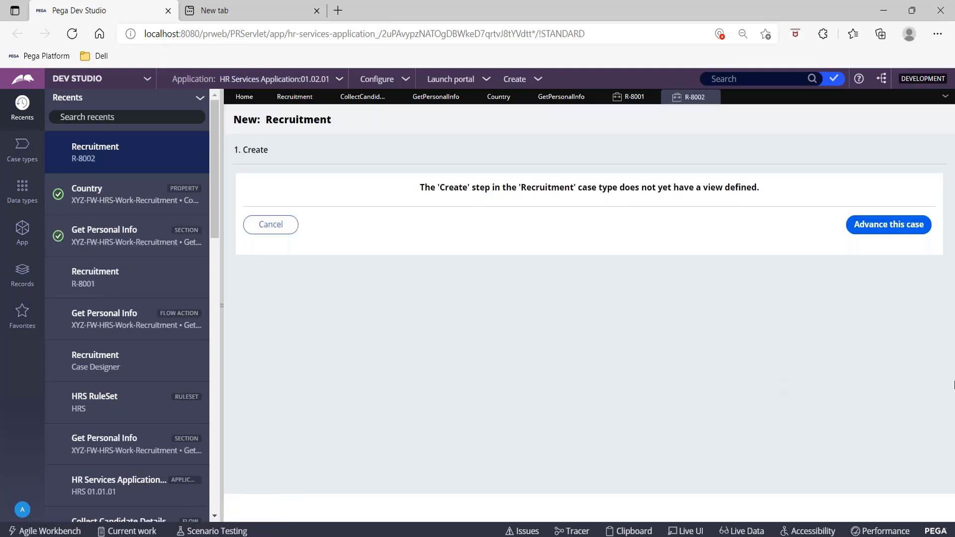
left_click(872, 235)
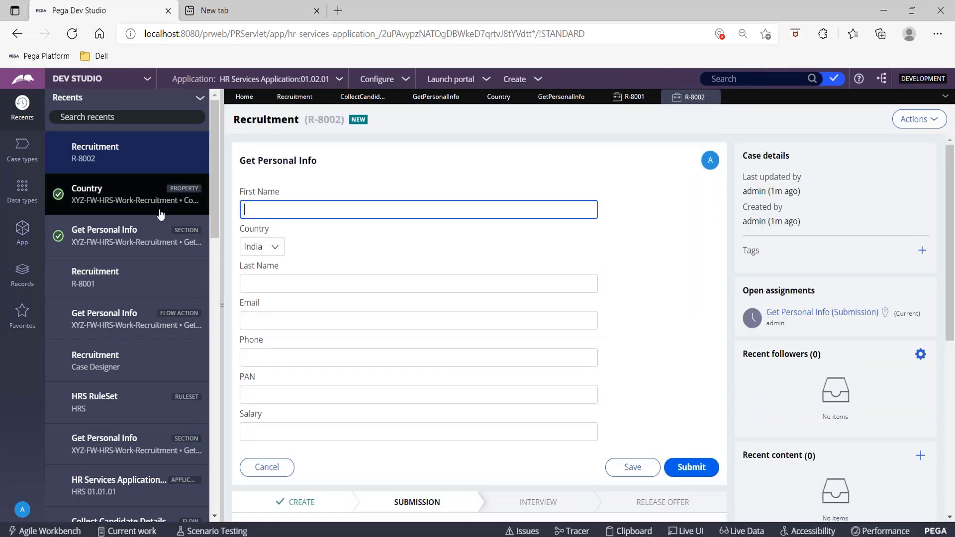
left_click(249, 252)
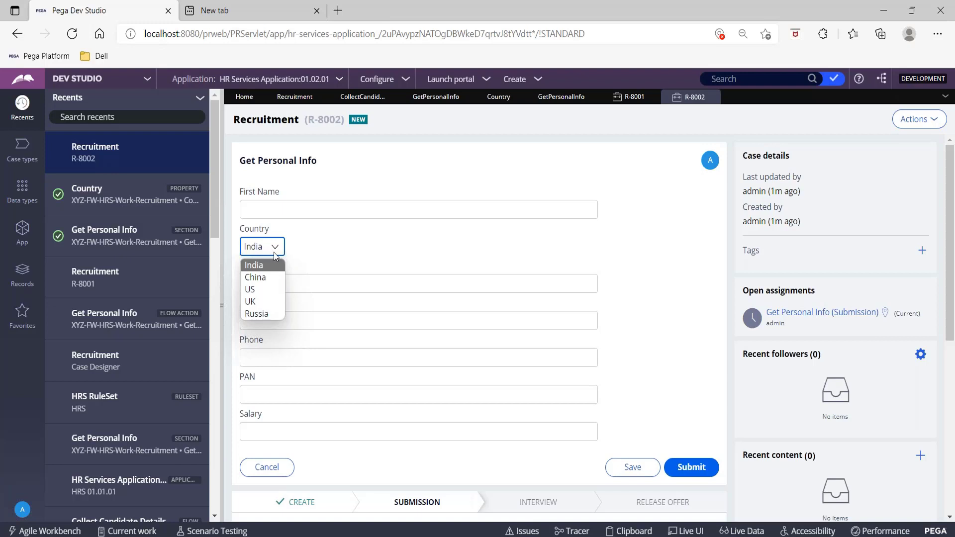
left_click(631, 247)
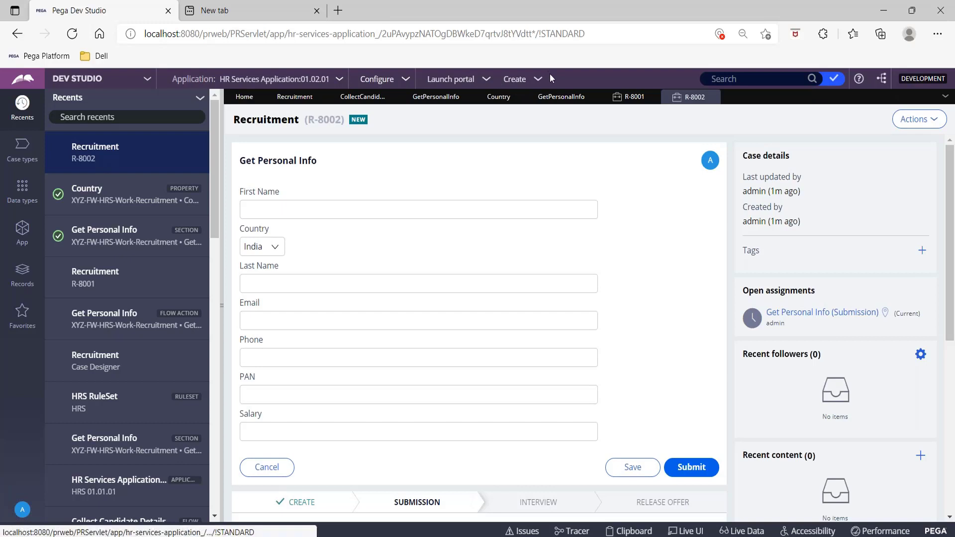
- Start a new Field Value record from the data model rules and label it India
left_click(538, 80)
mouse_move(557, 125)
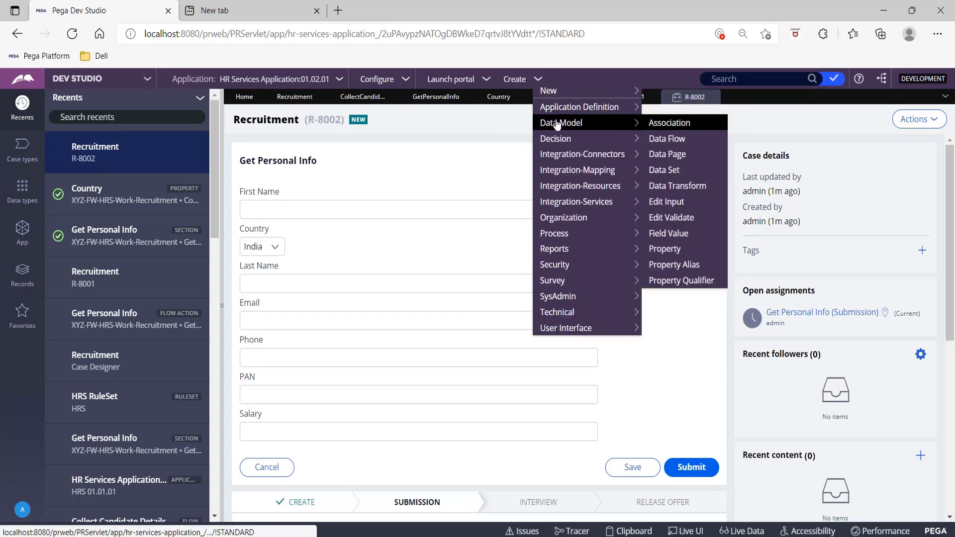
left_click(685, 236)
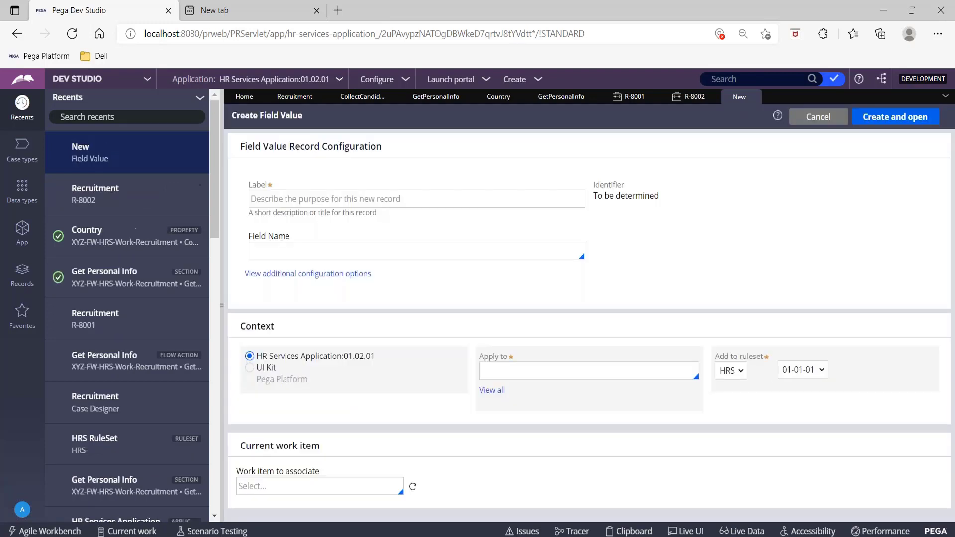
left_click(319, 199)
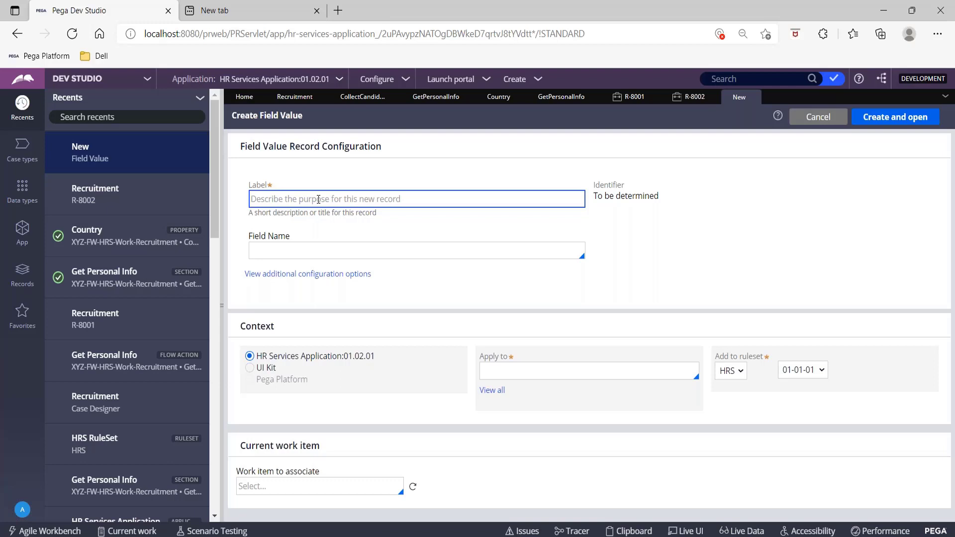
type("India")
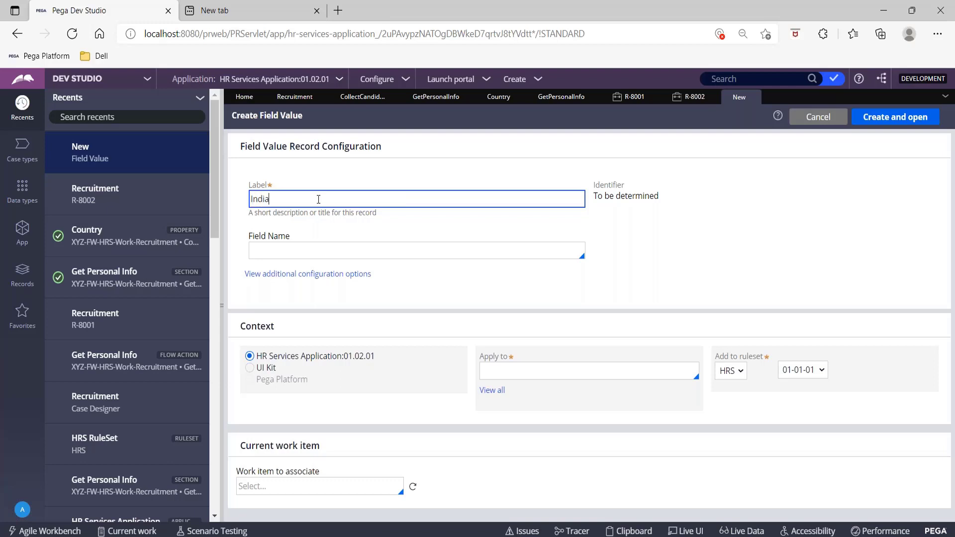
key("Tab")
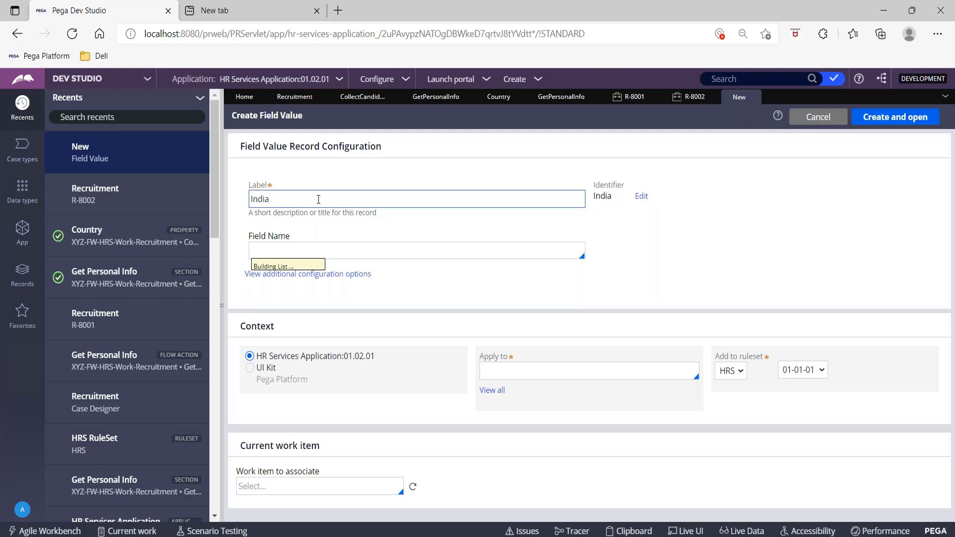
- Apply the India field value to the XYZ-FW-HRS-Work-Recruitment class and set its field name to .Country
left_click(530, 370)
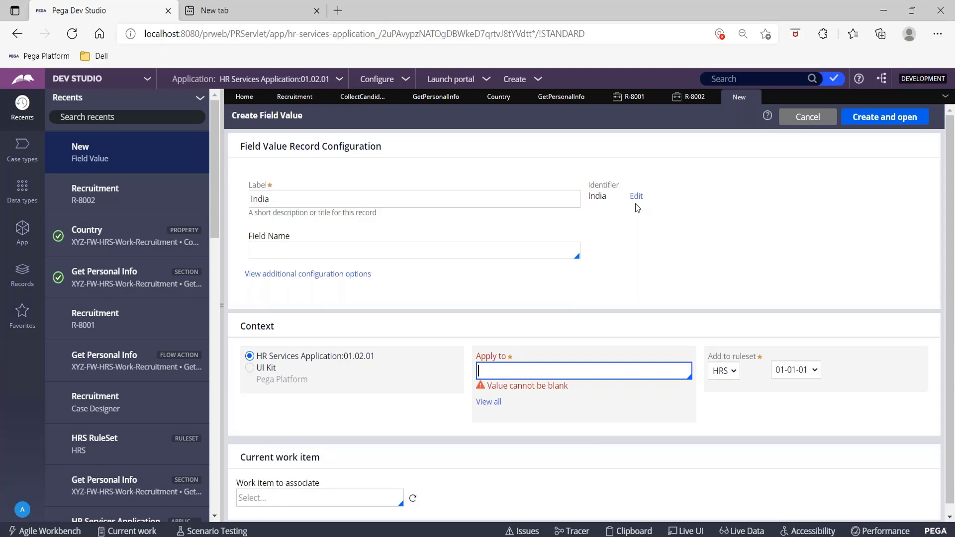
type("XY")
left_click(566, 96)
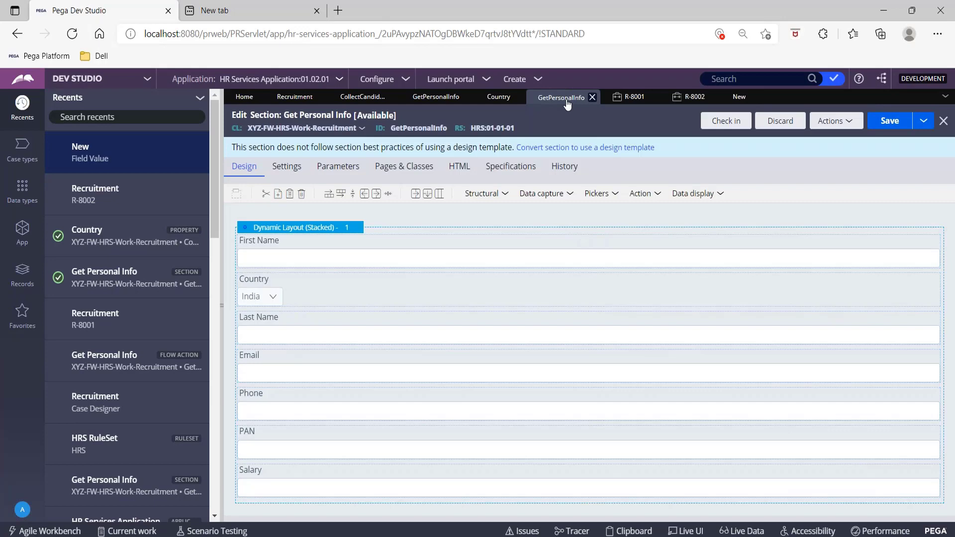
left_click(736, 99)
left_click(518, 375)
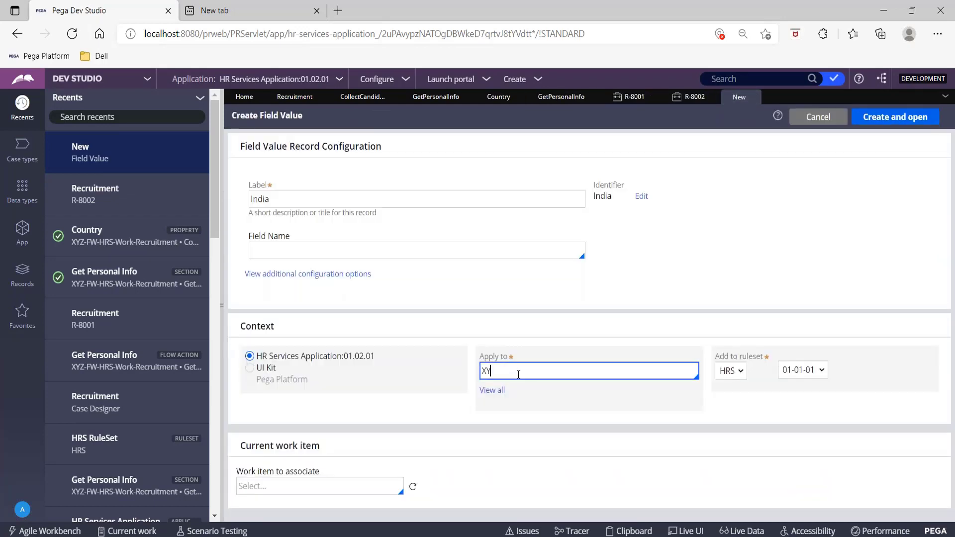
type("Z-")
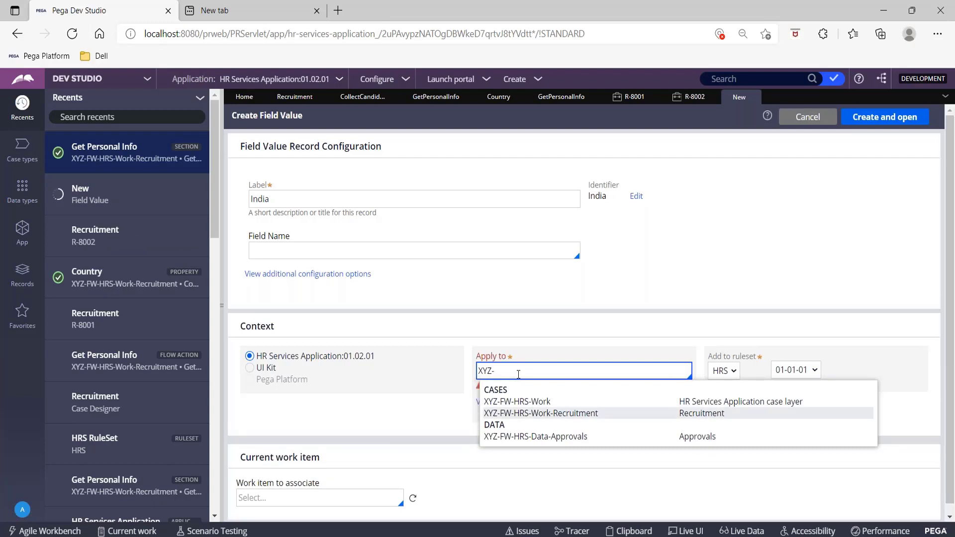
key("Return")
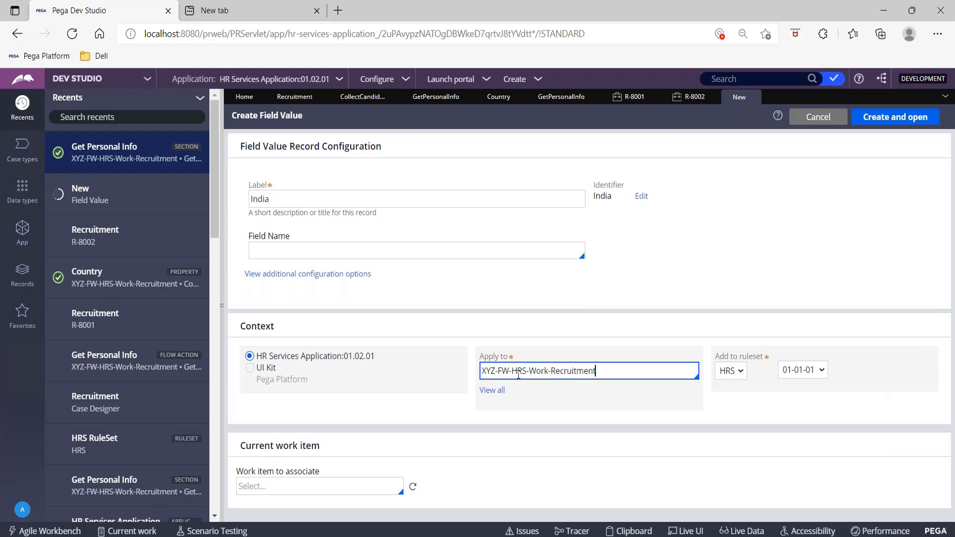
left_click(323, 249)
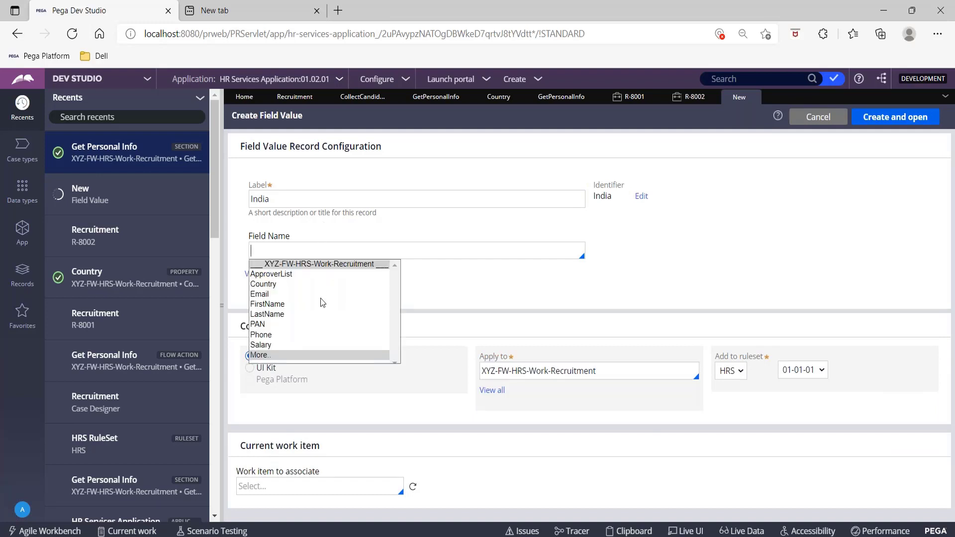
left_click(267, 285)
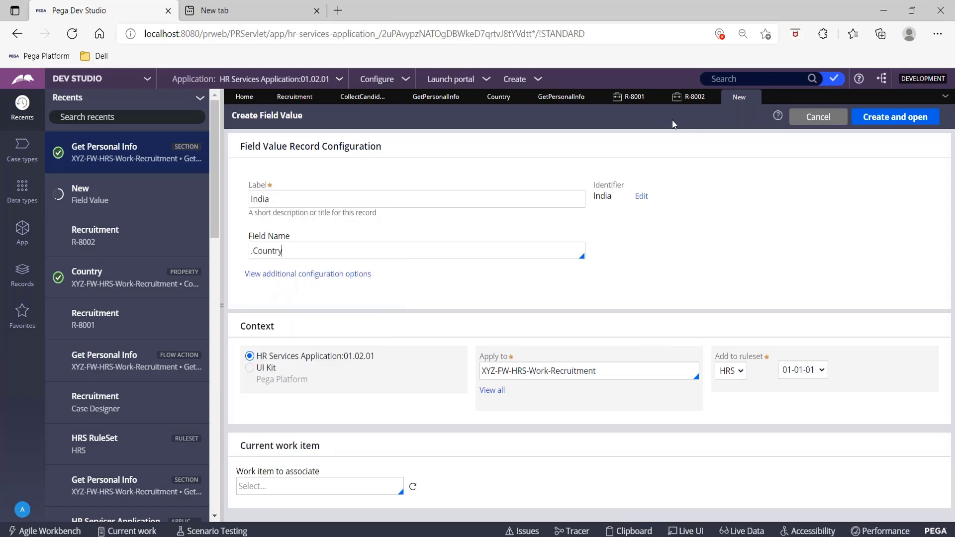
- In the Country property, change the table type to Field Value
left_click(499, 97)
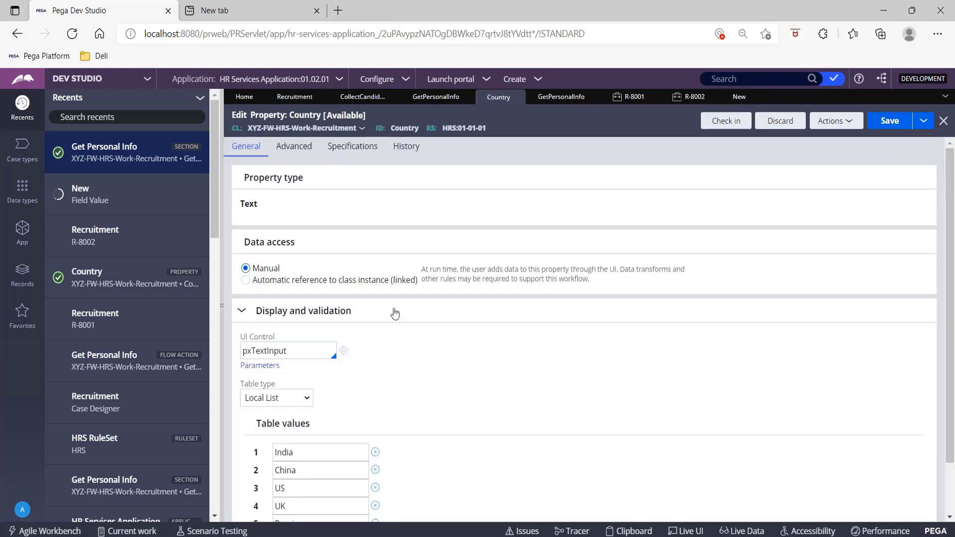
left_click(318, 452)
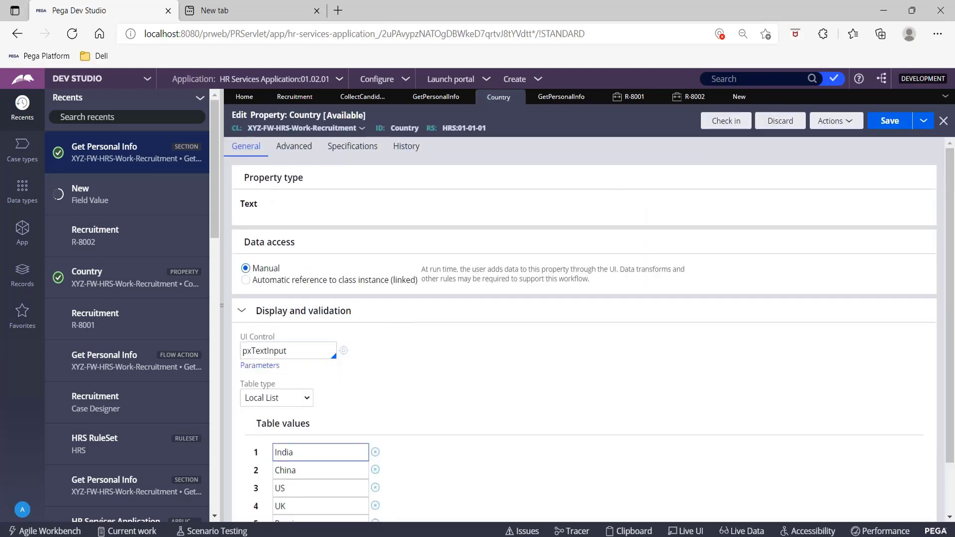
left_click(301, 398)
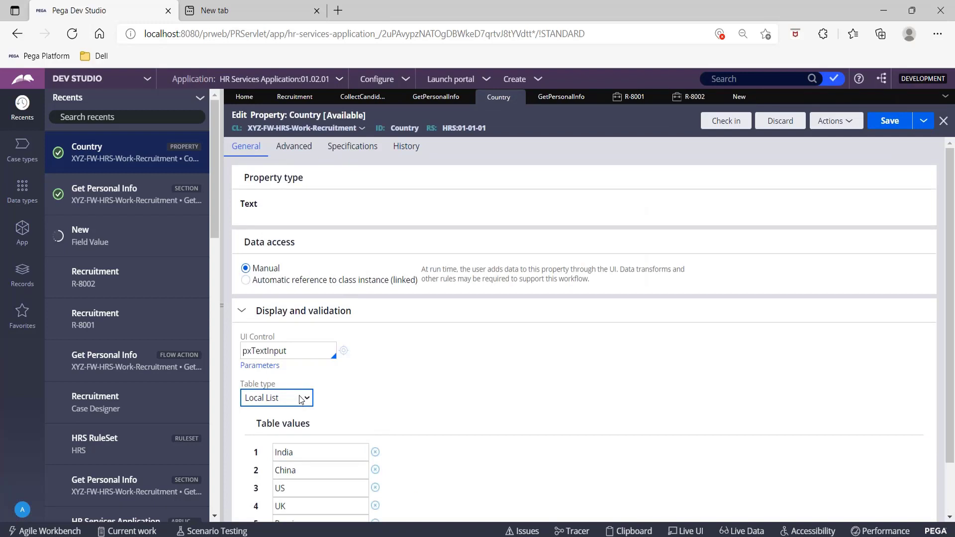
left_click(301, 398)
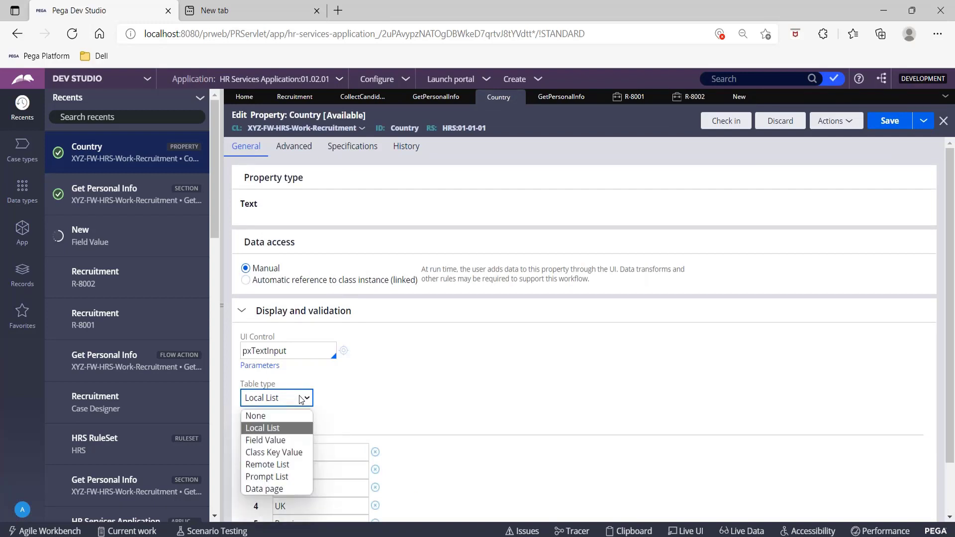
left_click(289, 440)
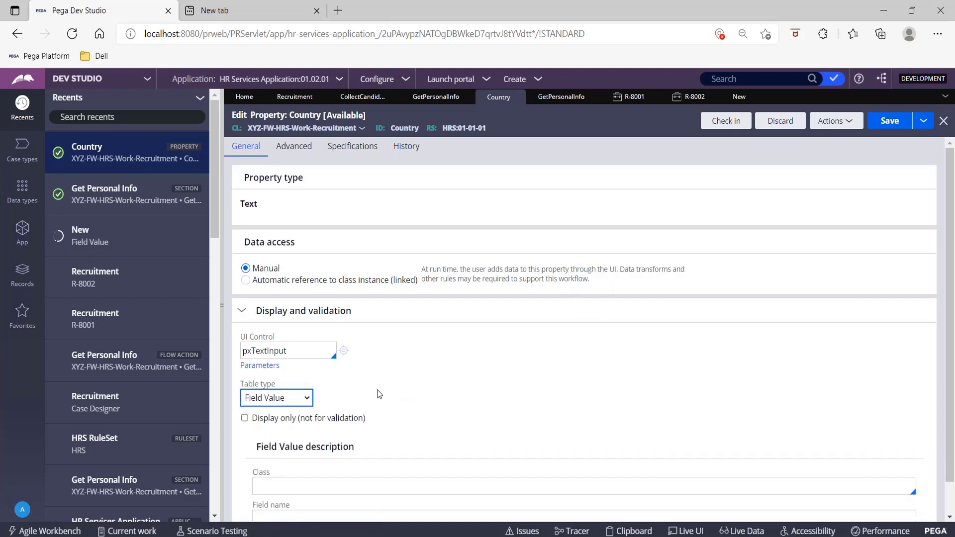
scroll(458, 450, "down", 1)
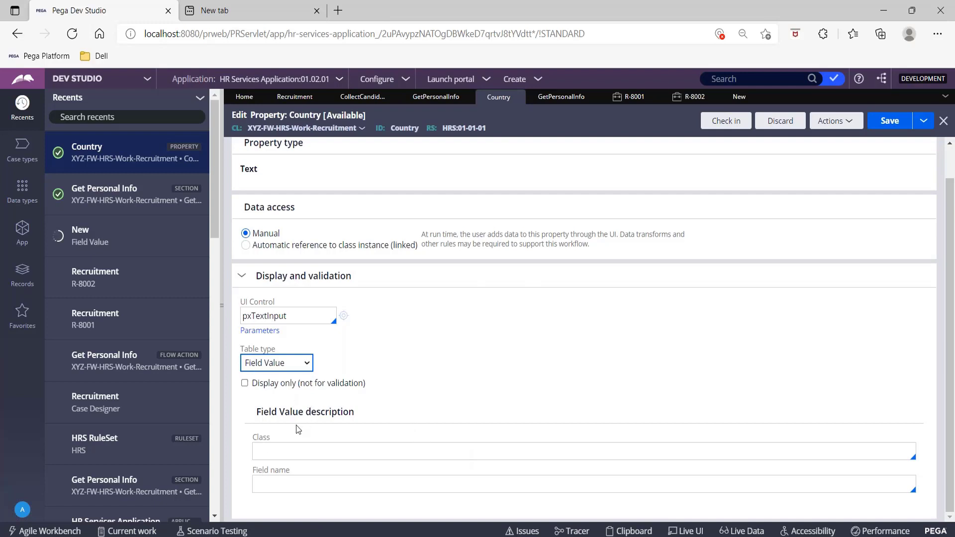
- Set the class in the Country property's field value description to XYZ-FW-HRS-Work-Recruitment
left_click(270, 455)
left_click(270, 456)
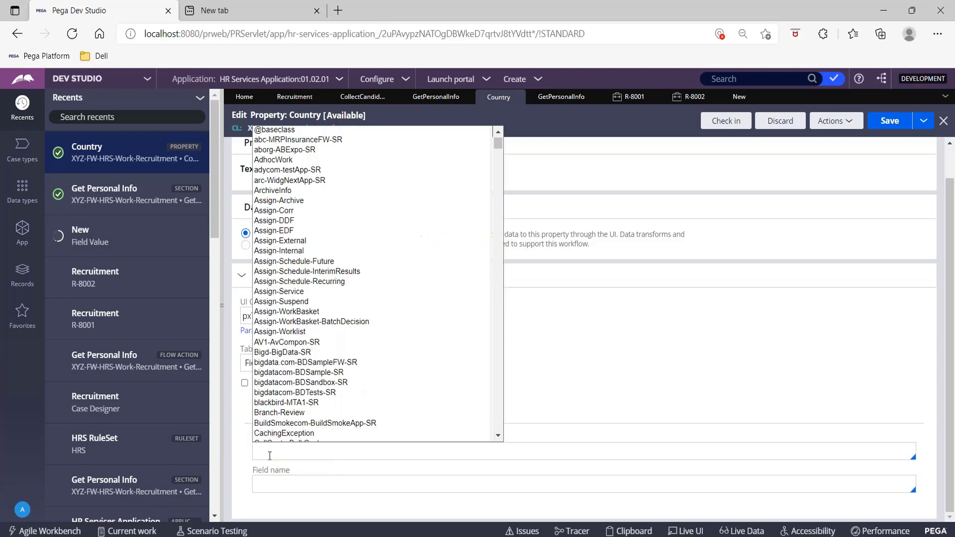
type("XYZ")
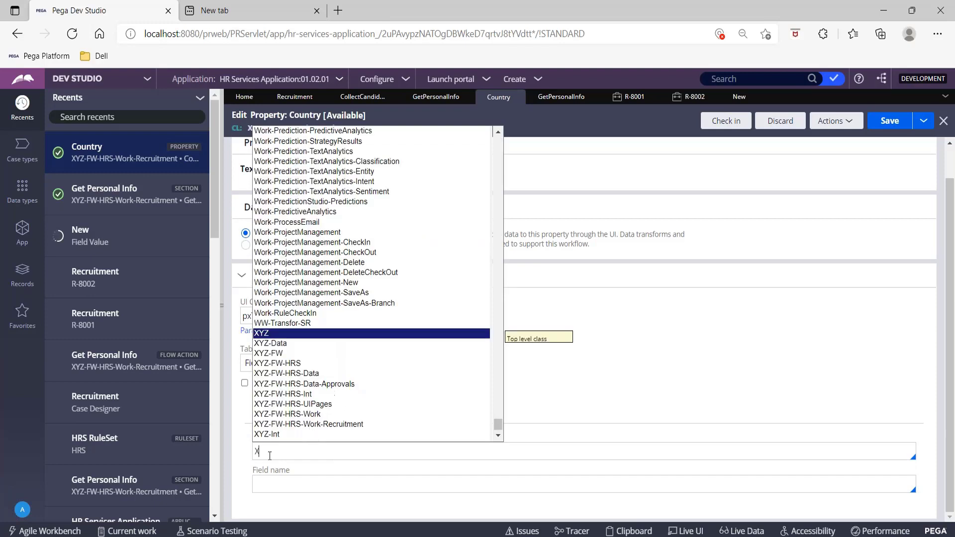
key("Down")
key("Down")
key("Down")
key("Down")
key("Down")
key("Down")
key("Down")
key("Down")
key("Down")
key("Down")
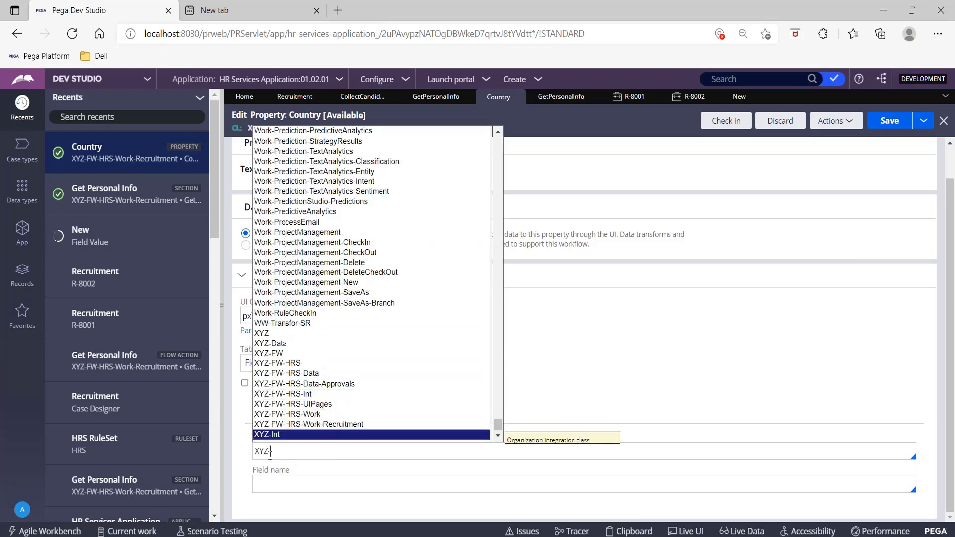
key("Up")
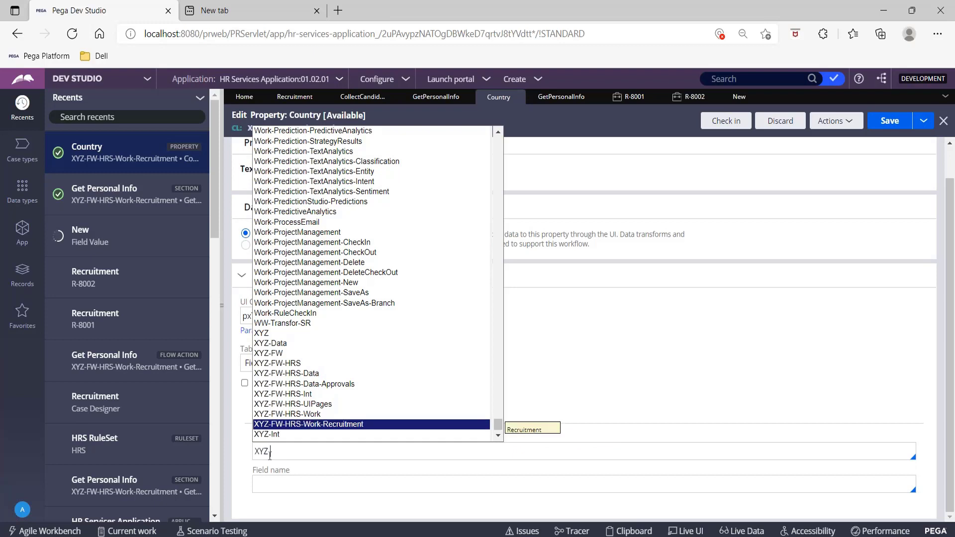
key("Return")
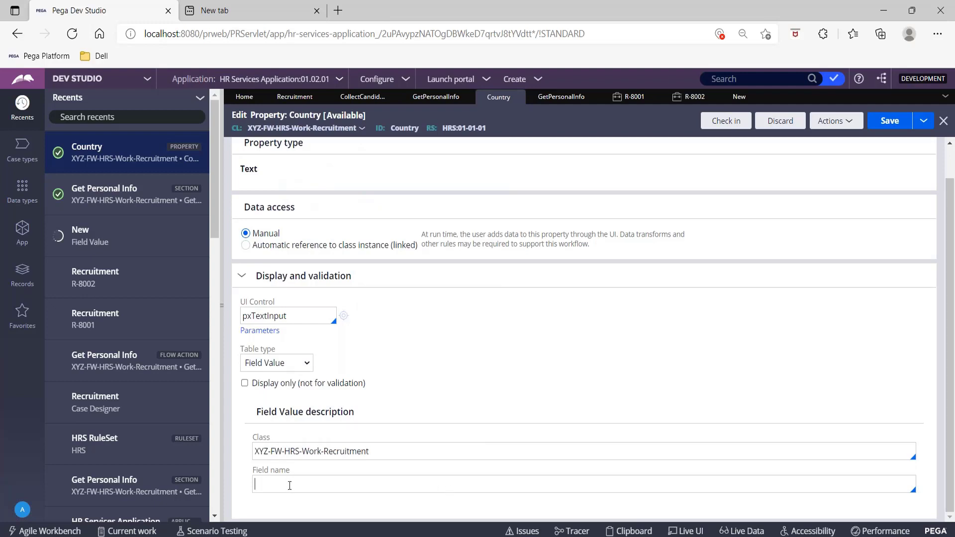
- Enter COU as the field name in the Country property's field value description
type(".")
key("BackSpace")
type("COU")
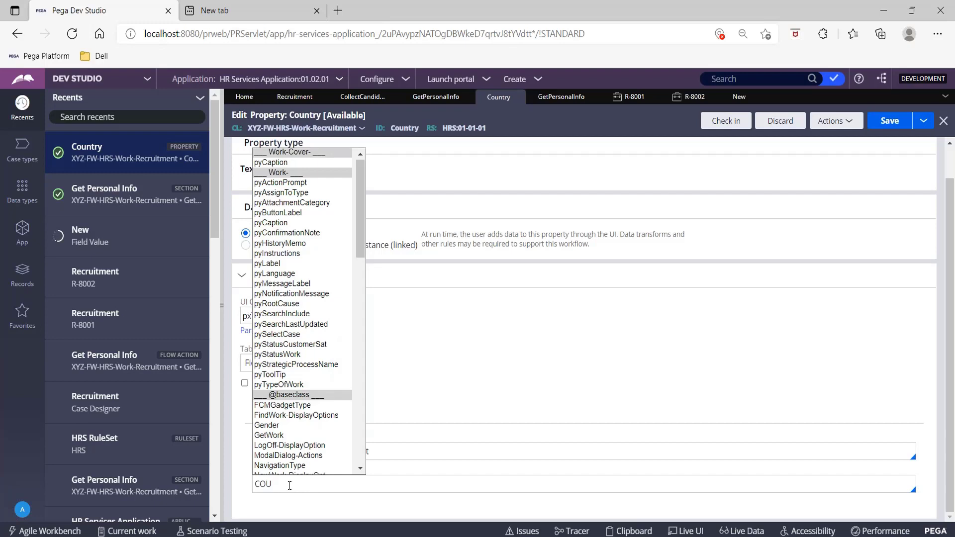
left_click(460, 394)
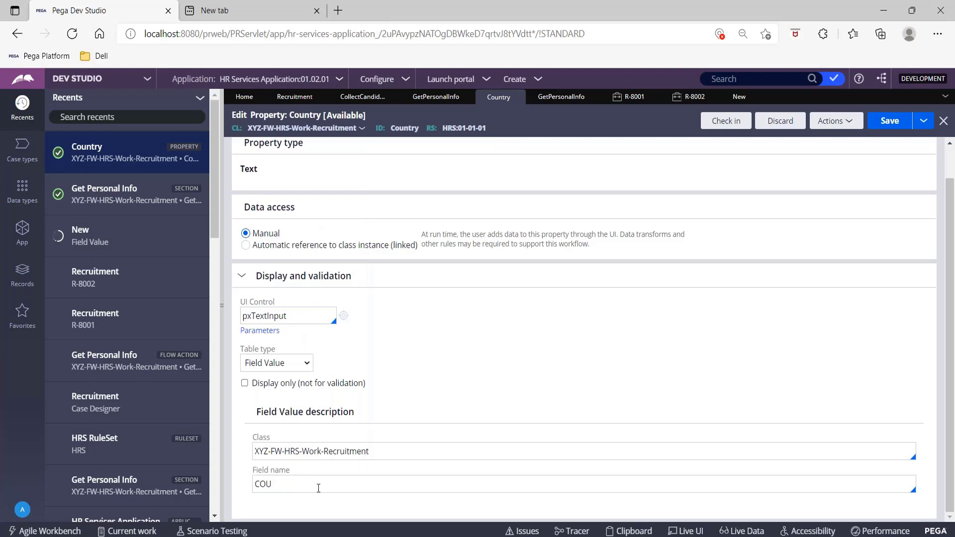
- Return to the pending India field value record, then create and open it
left_click(733, 98)
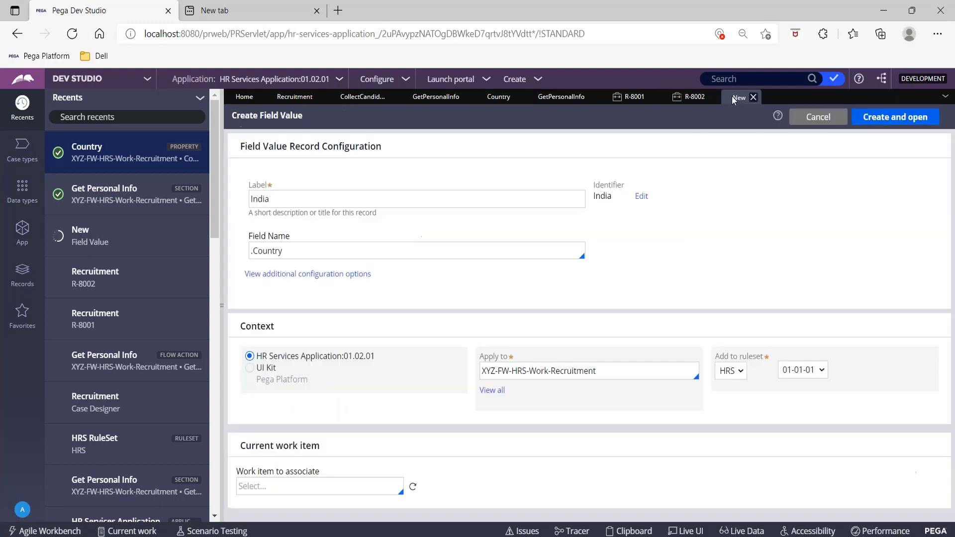
left_click(887, 121)
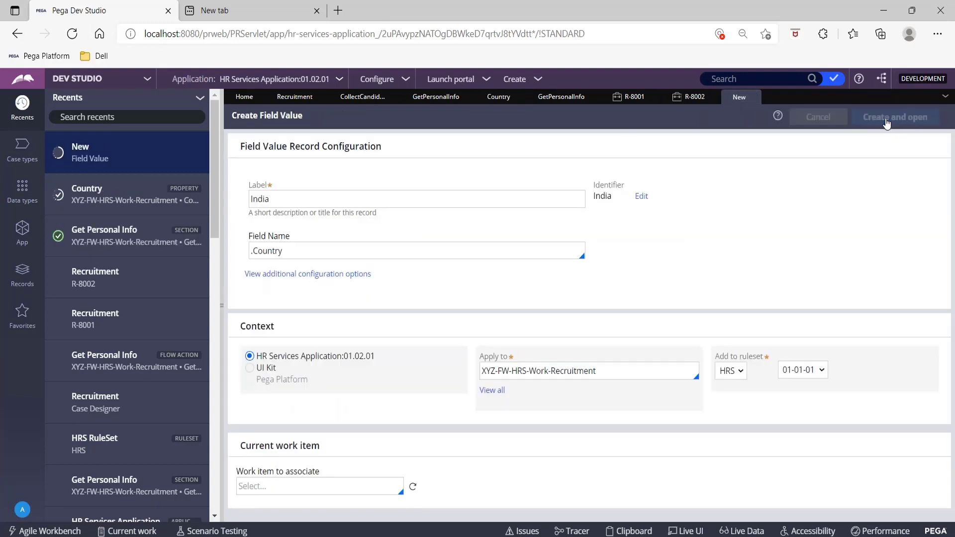
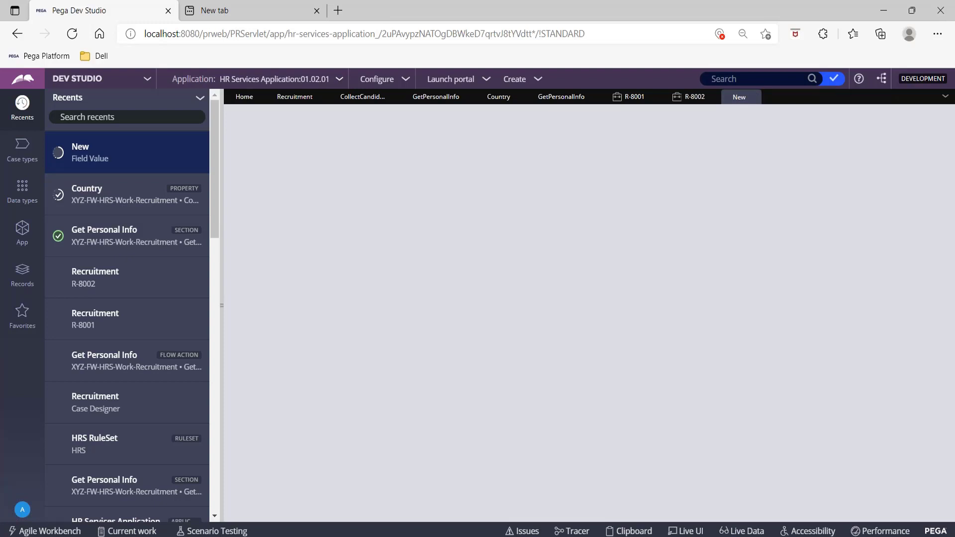
left_click(222, 215)
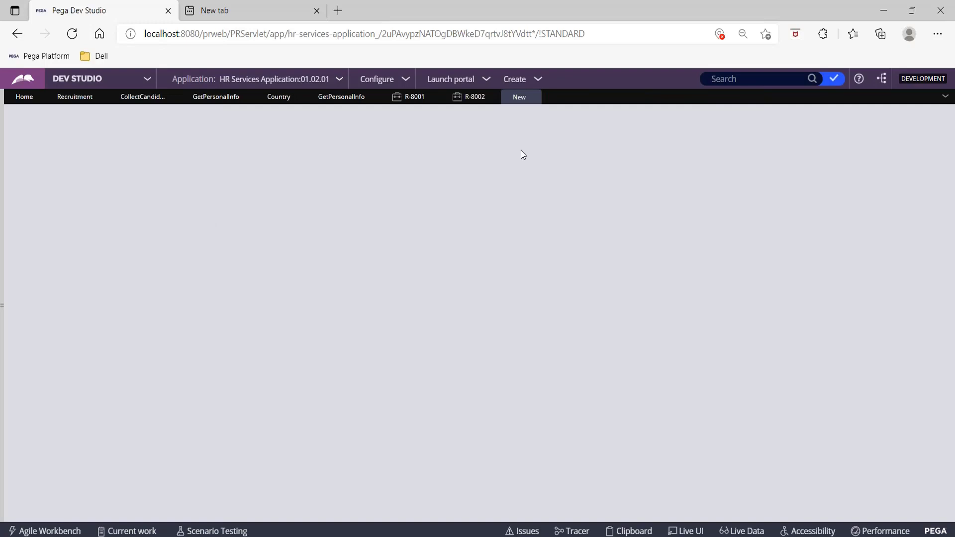